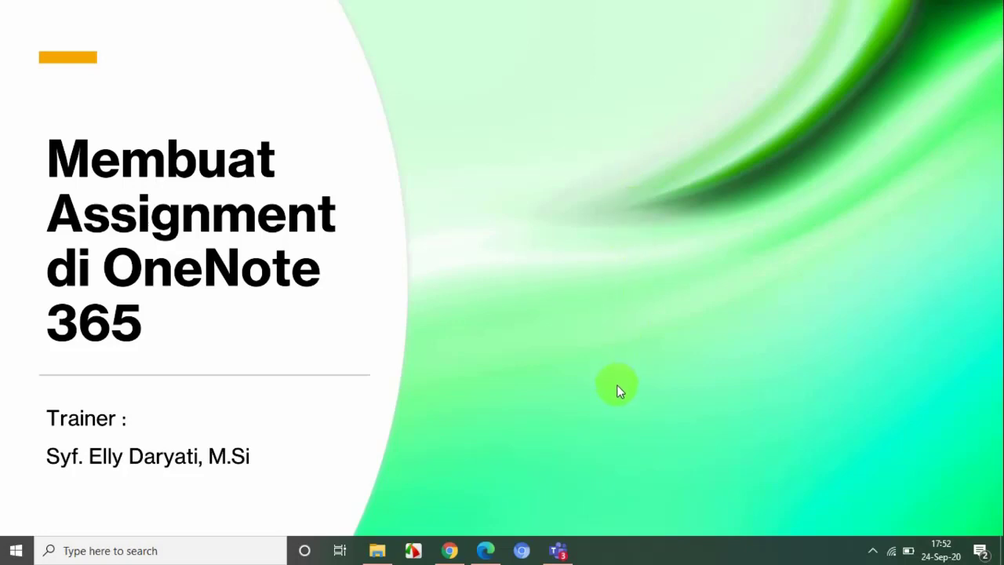
Step: Switch to Microsoft Teams and open the XI MIPA4 team
click(559, 551)
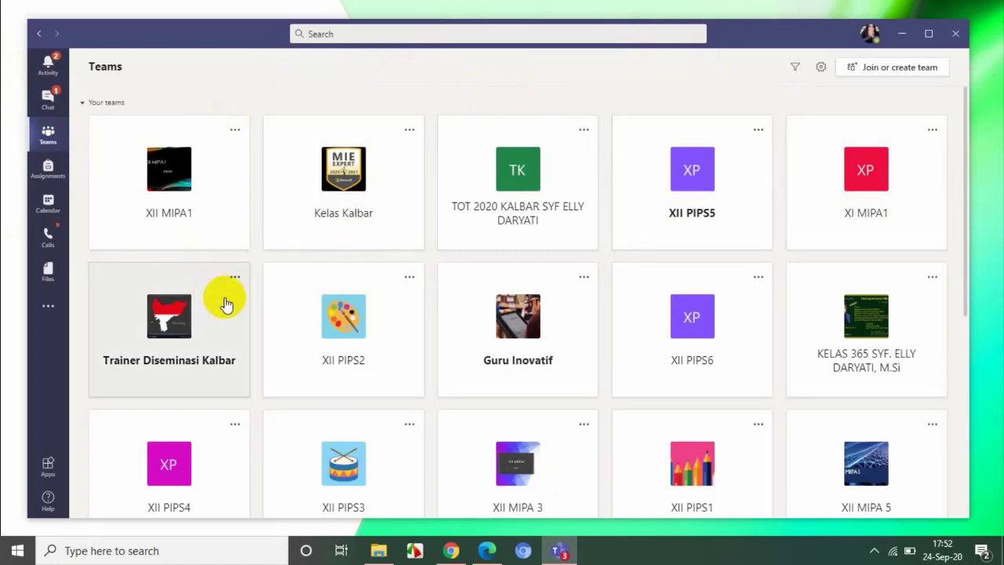
scroll(840, 274, down, 2)
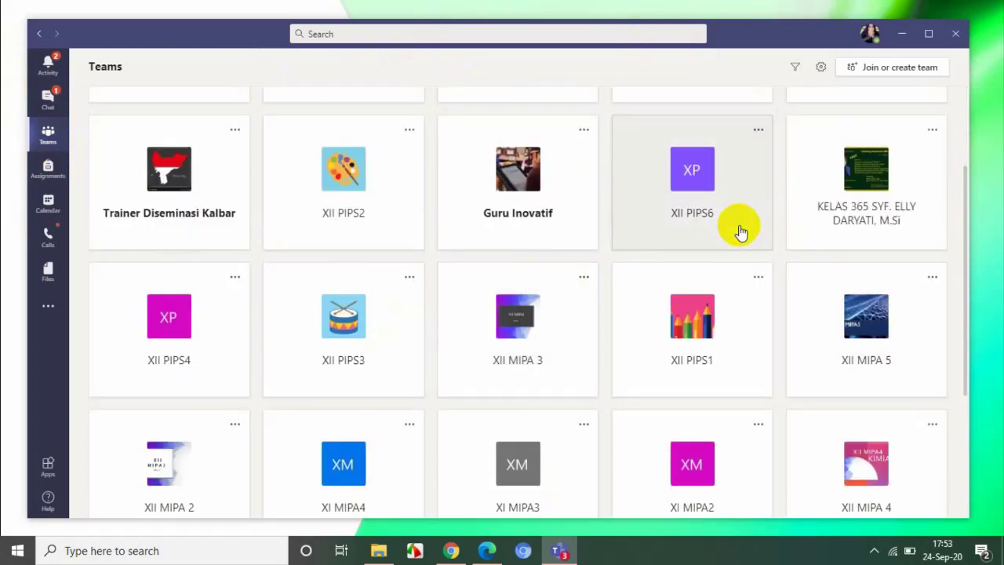
scroll(745, 235, down, 1)
scroll(751, 251, down, 2)
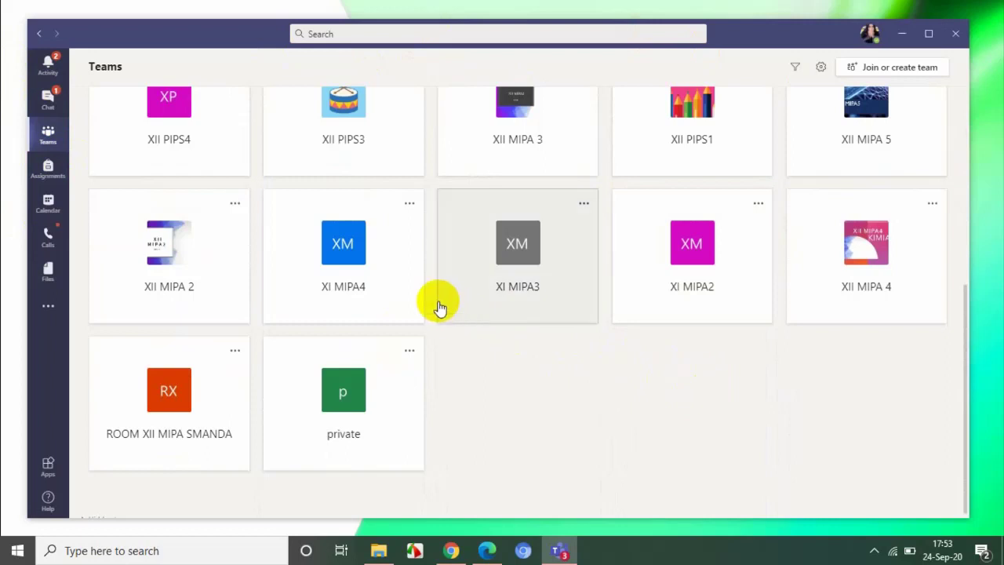
click(341, 249)
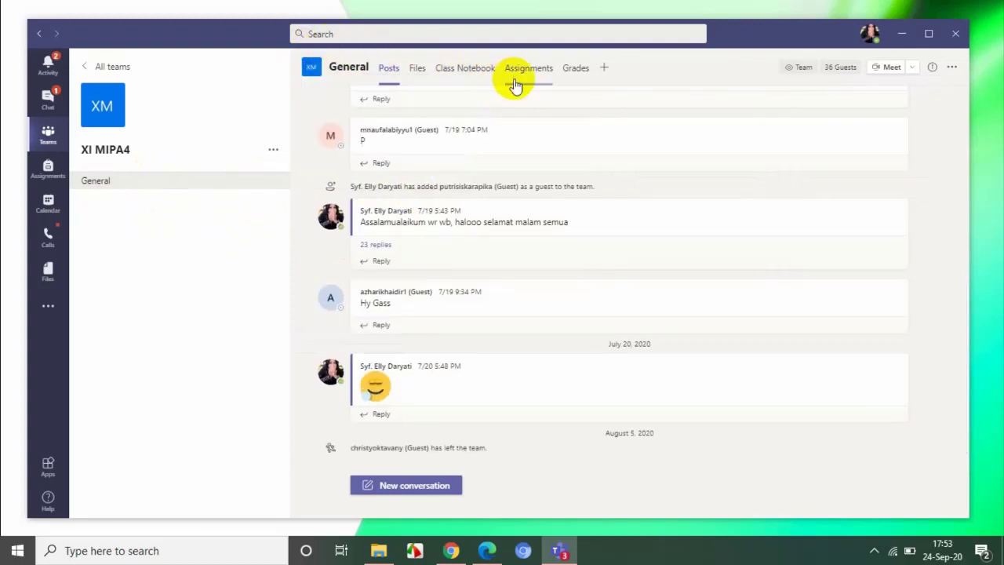
Step: Start setting up a OneNote Class Notebook for the team as a blank notebook
click(462, 72)
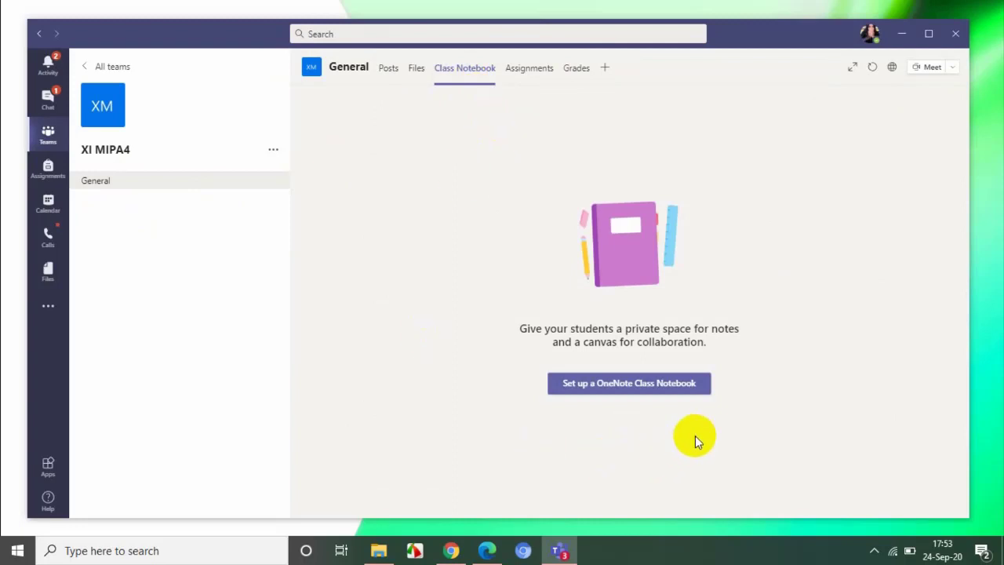
click(616, 389)
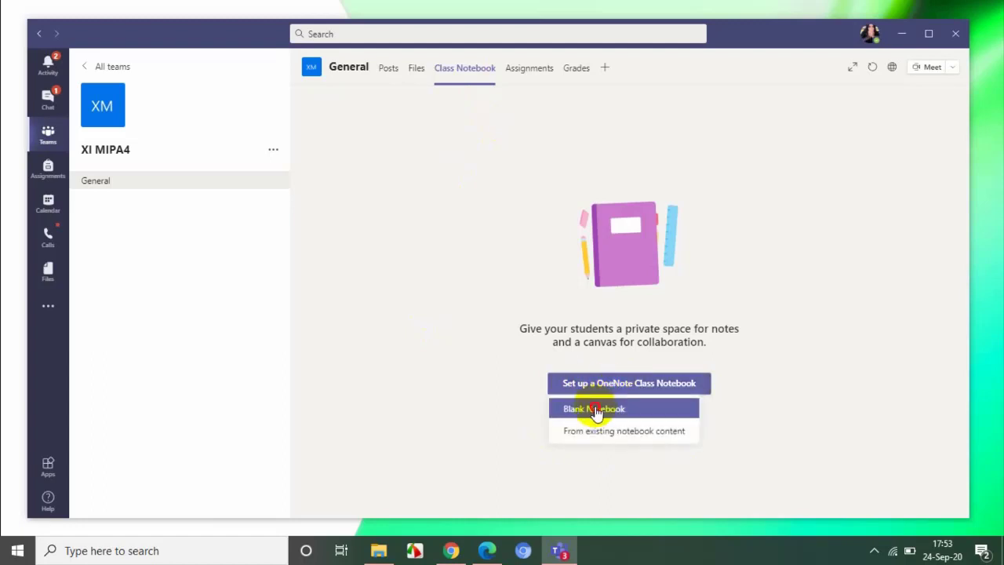
click(593, 408)
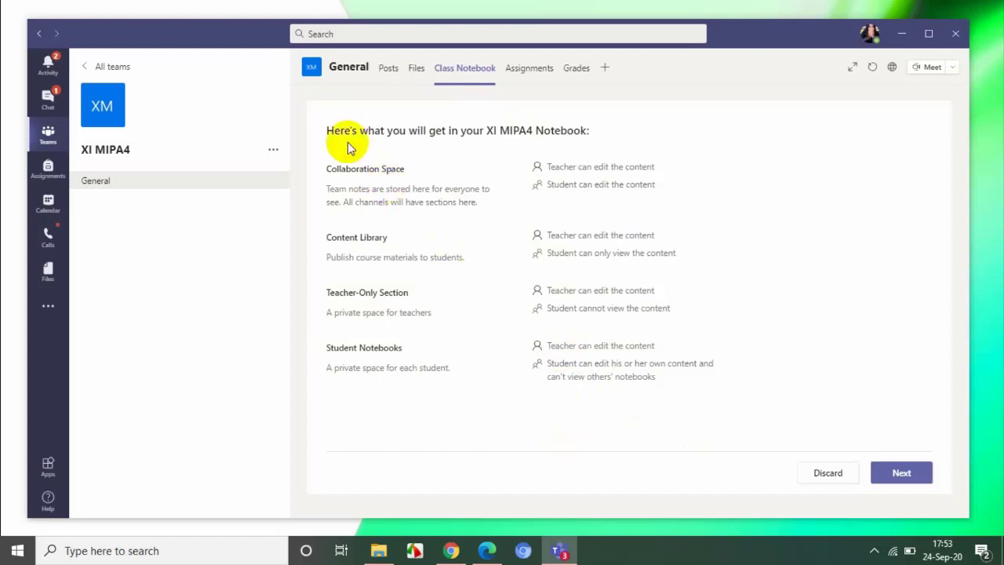
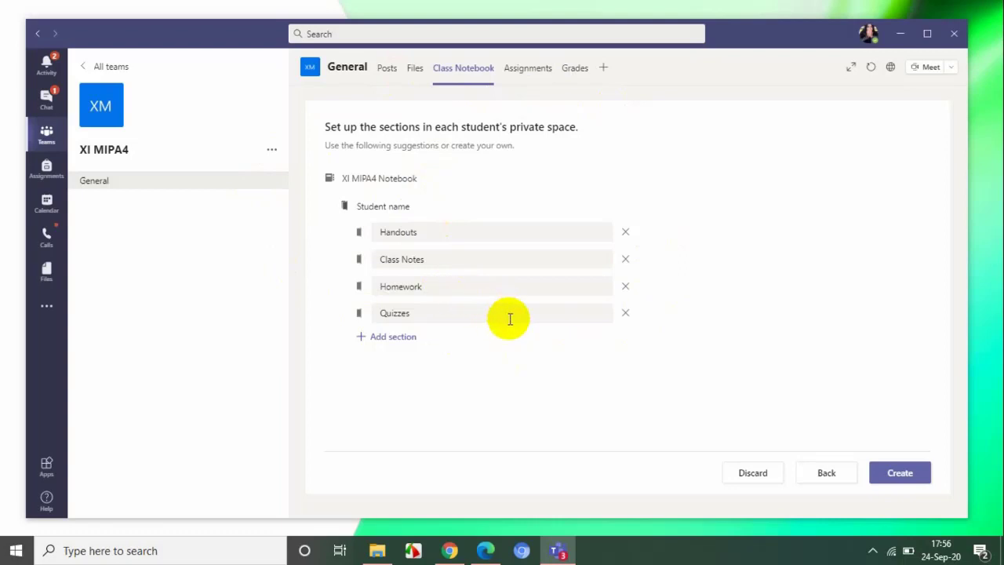
Step: Remove the suggested Handouts, Class Notes, Homework and Quizzes sections from the students' private space
click(624, 233)
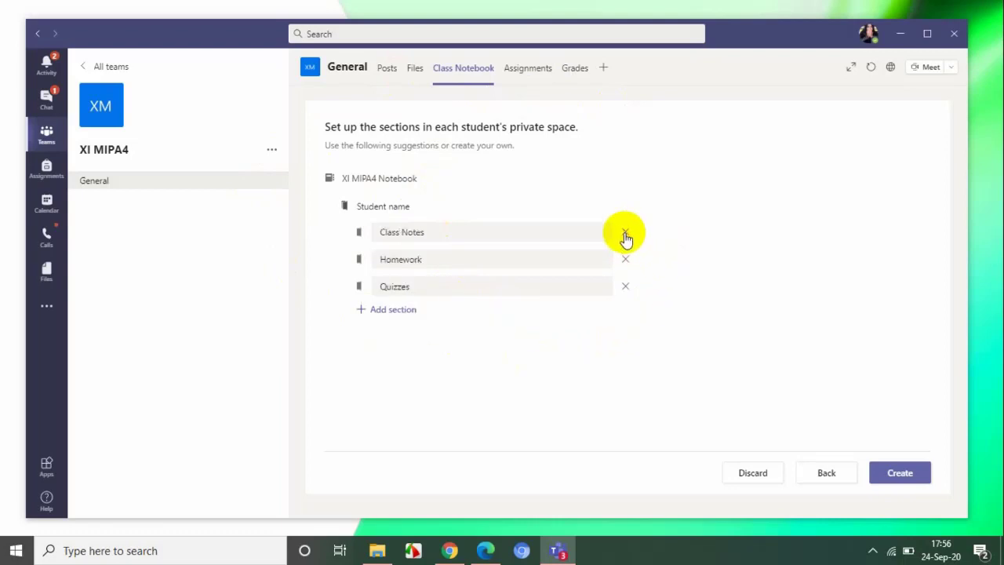
click(625, 233)
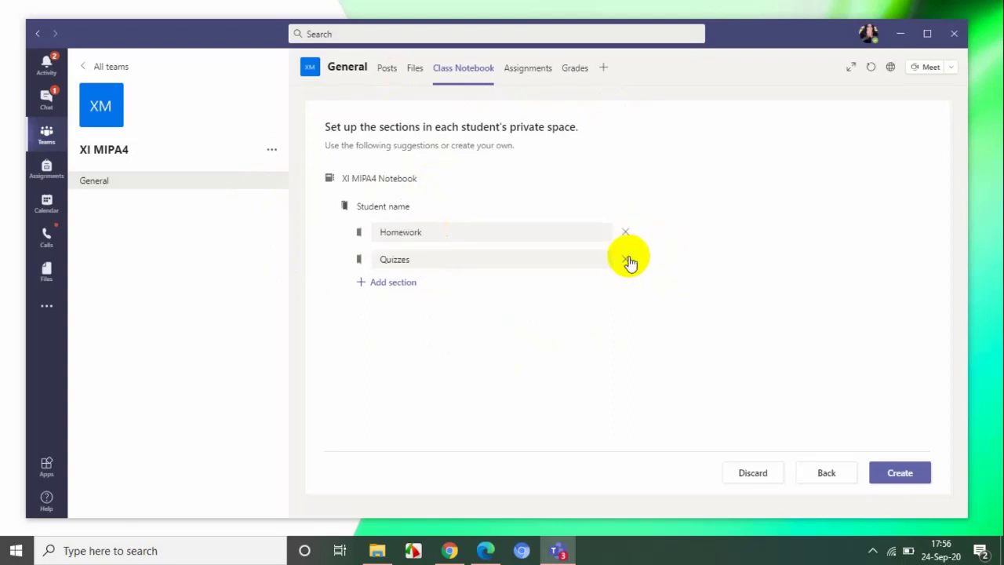
click(624, 259)
click(625, 234)
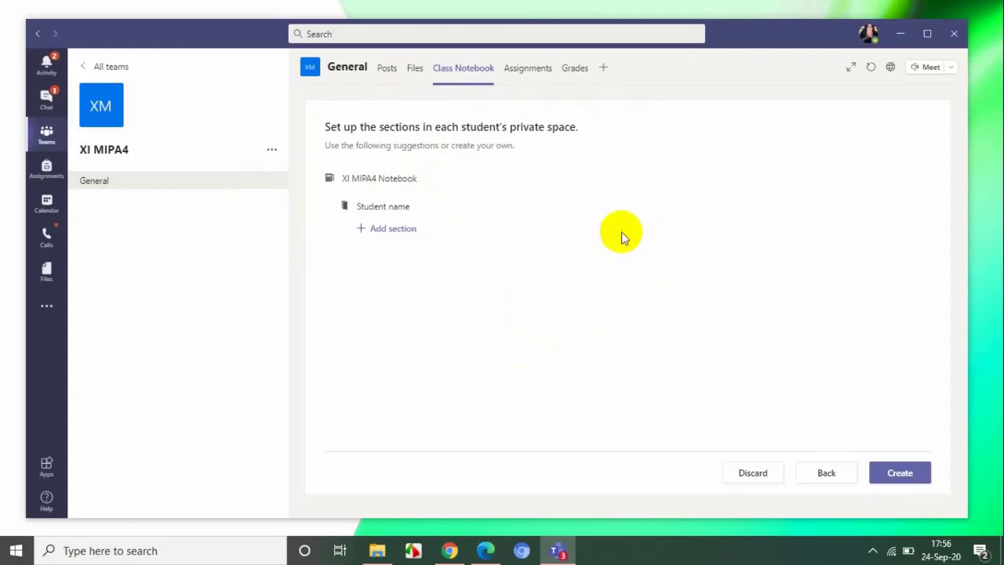
Step: Add a section named BUKU CATATAN to each student's private space
click(392, 229)
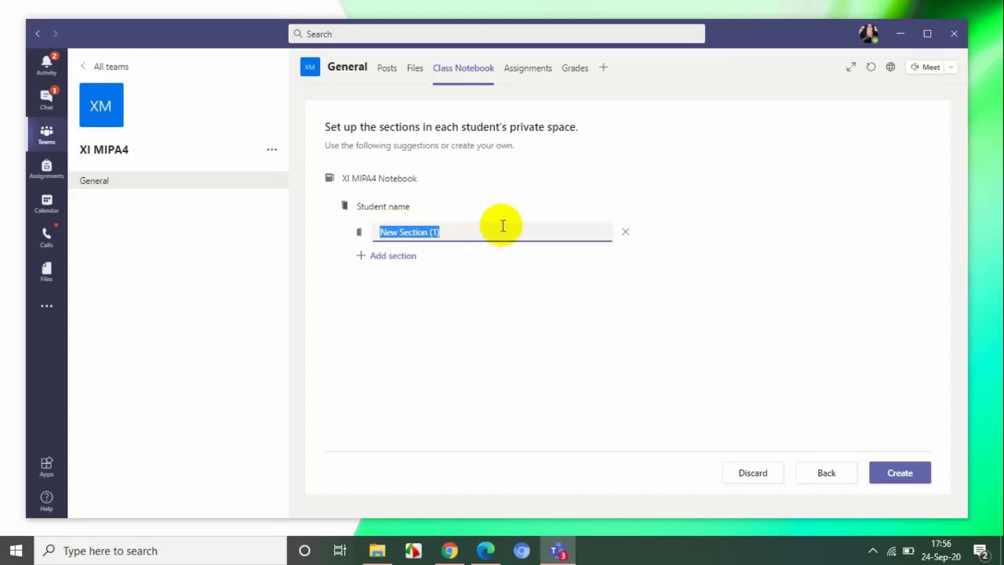
text(BUKU CAR)
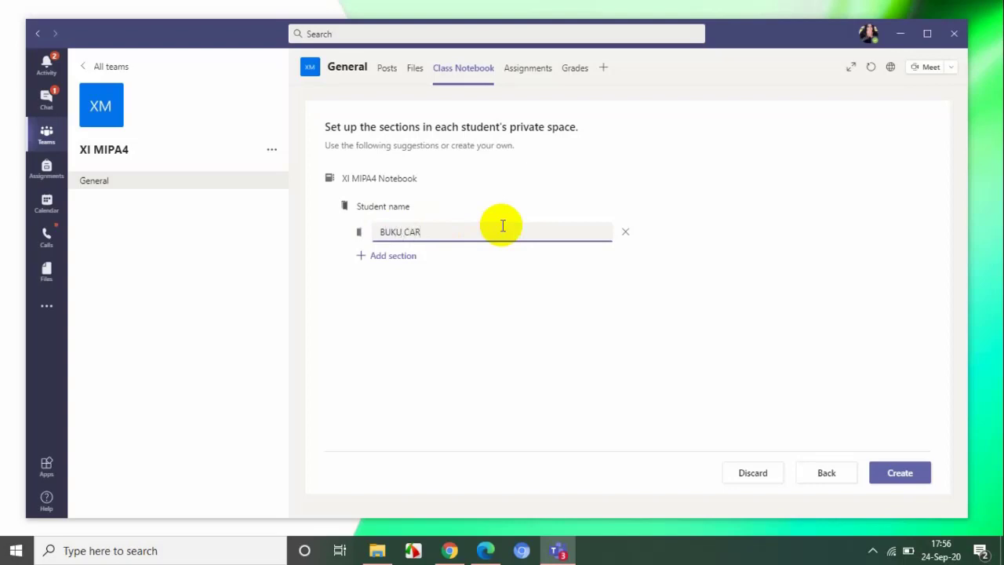
key(BackSpace)
text(TATAN)
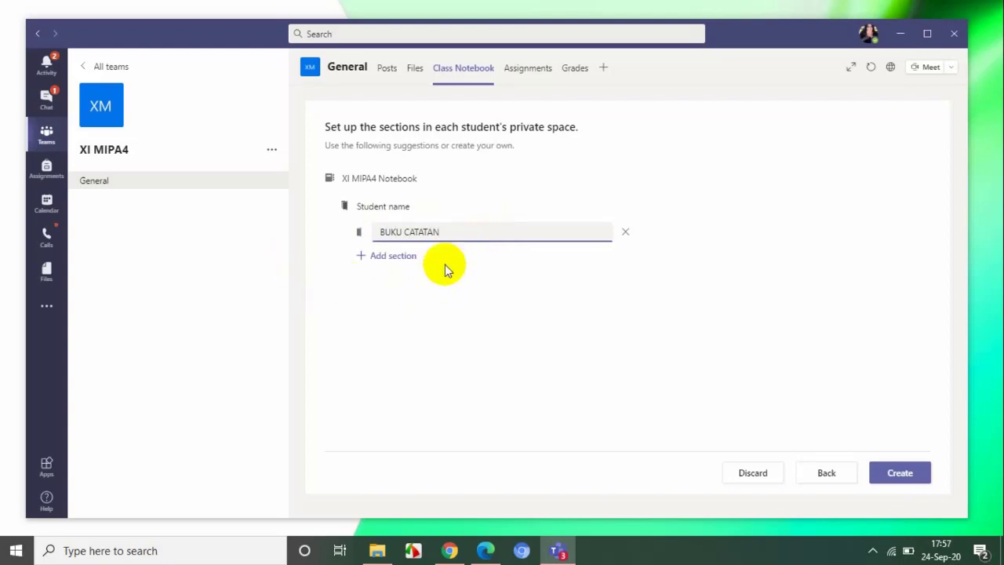
Step: Add a second student section named TUGAS and create the class notebook
click(405, 255)
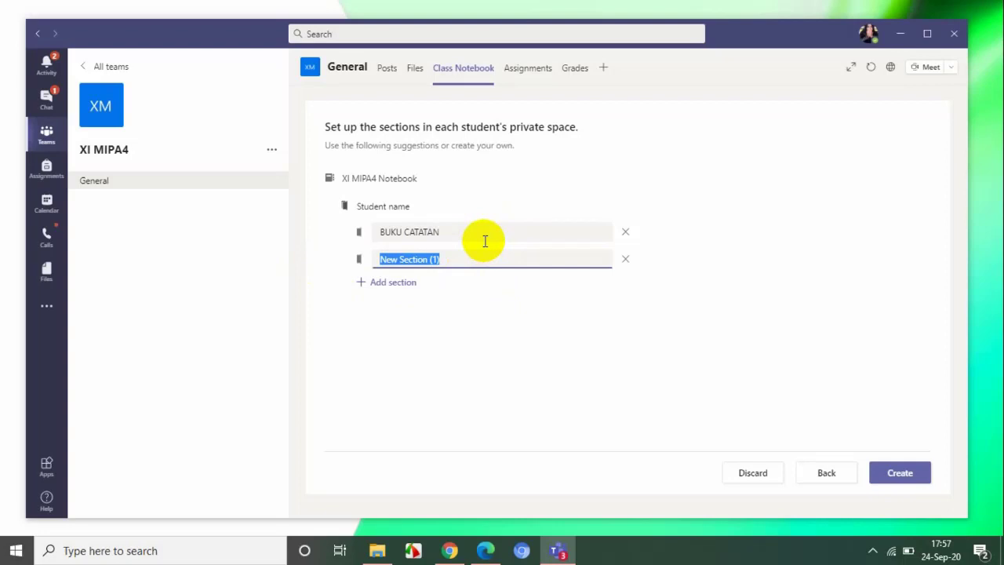
text(TUGAS)
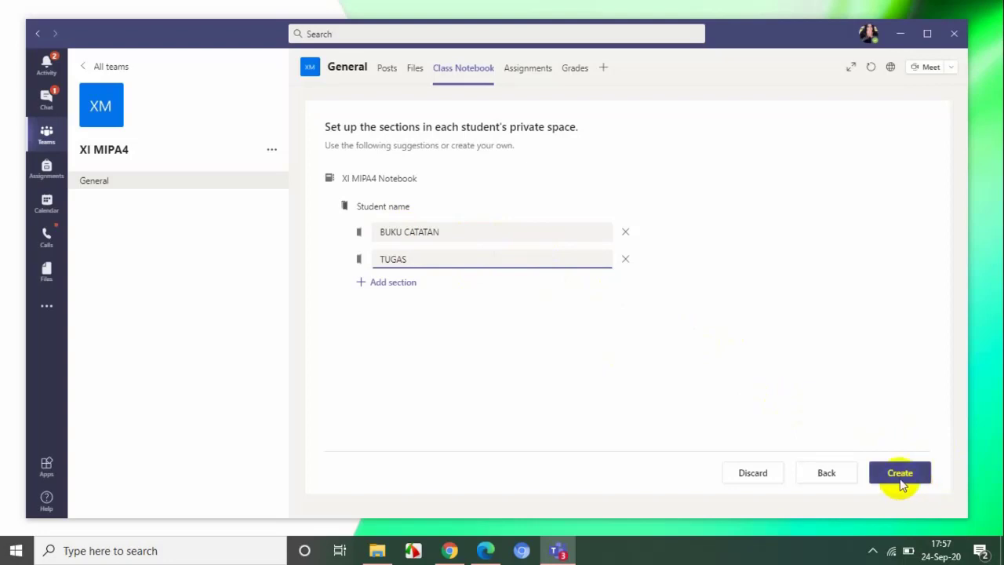
click(795, 358)
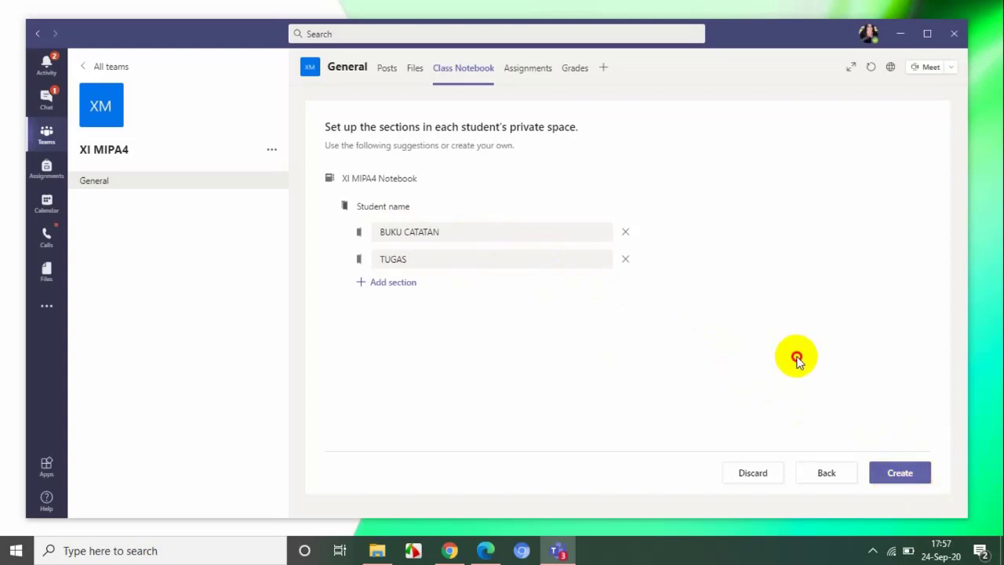
click(901, 473)
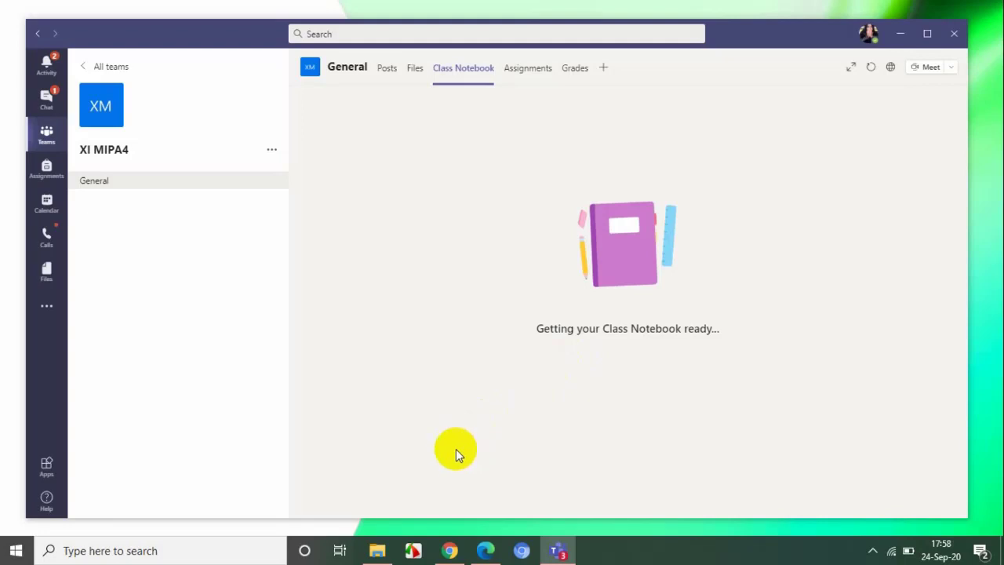
Step: Show the notebook's section list and open the BUKU CATATAN section of the first listed student
click(409, 557)
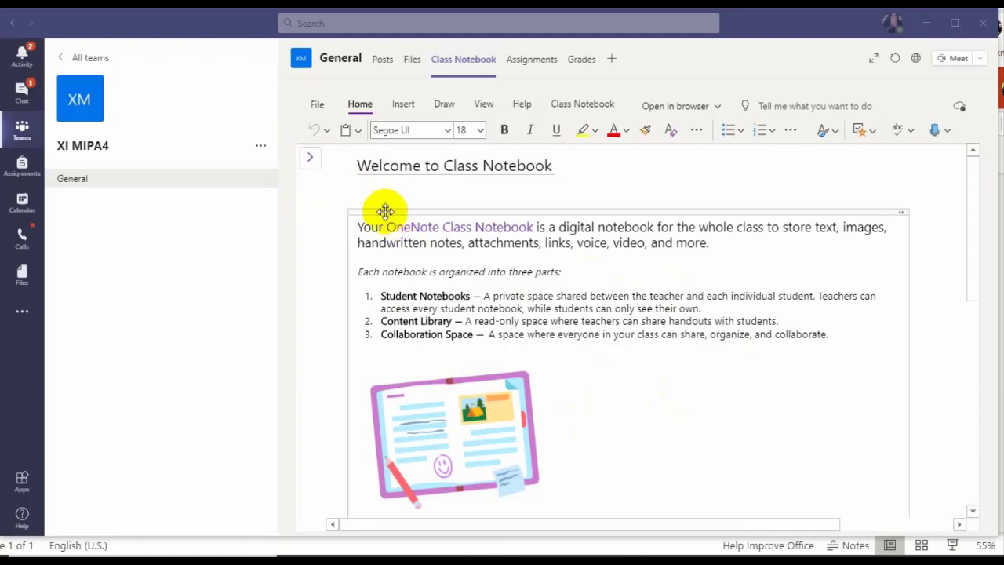
click(314, 162)
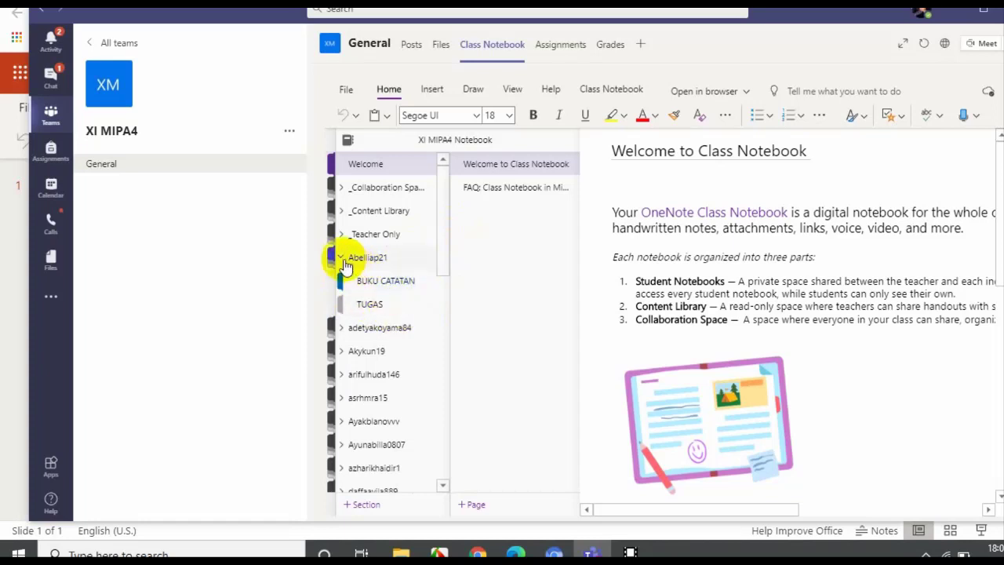
click(400, 284)
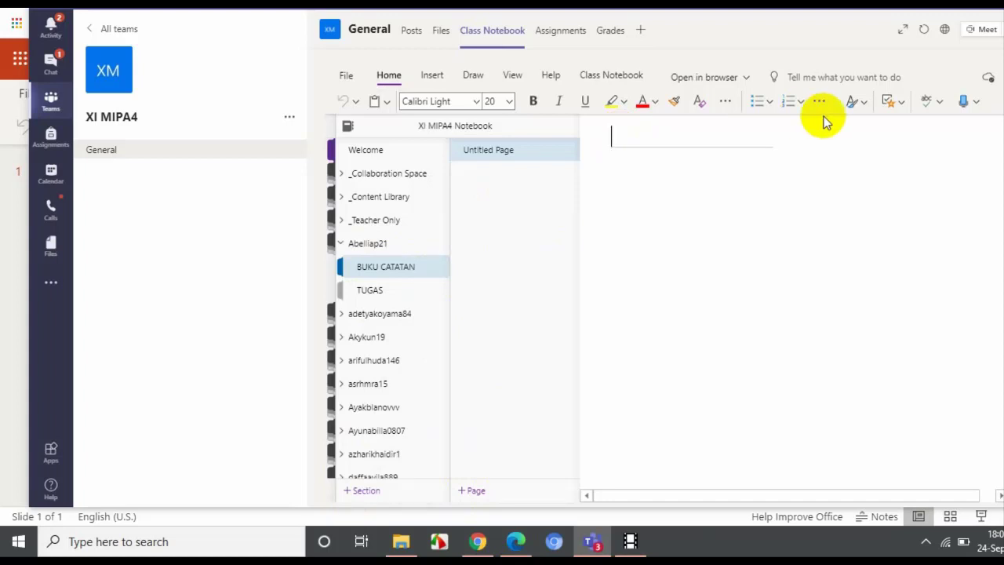
Step: Title the untitled page in the student's BUKU CATATAN section "MACAM KOLOID"
text(m)
key(BackSpace)
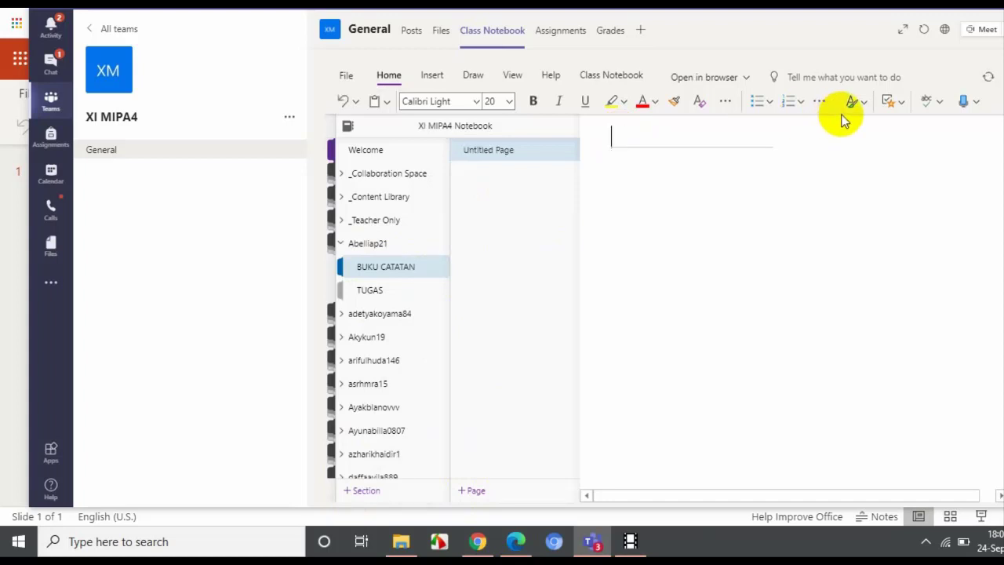
text(maca)
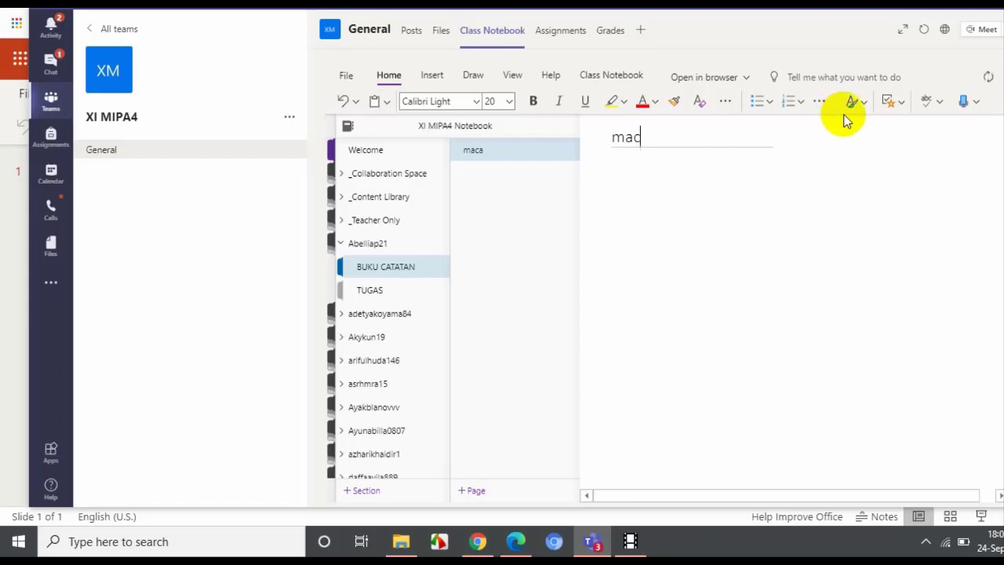
key(BackSpace)
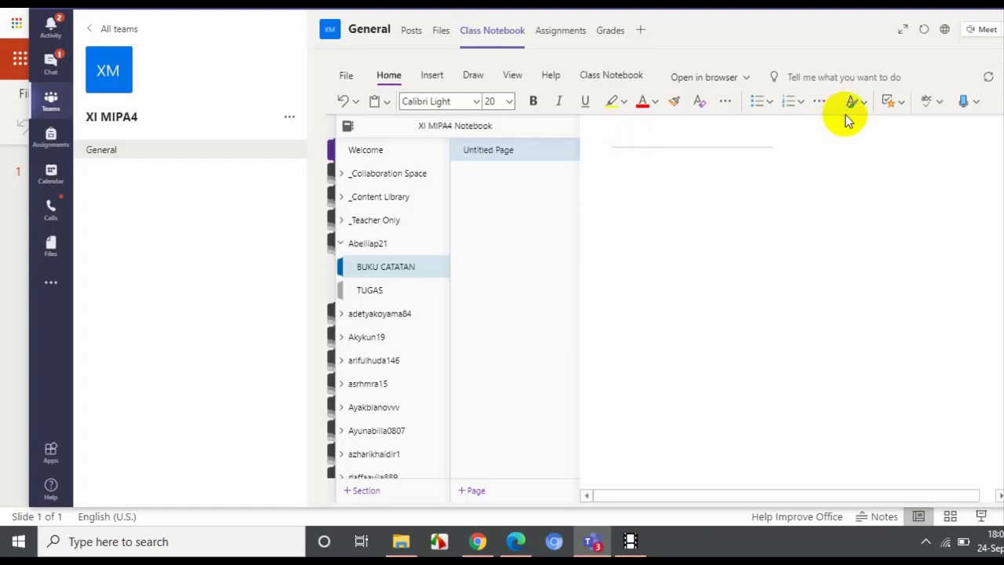
text(MACAM)
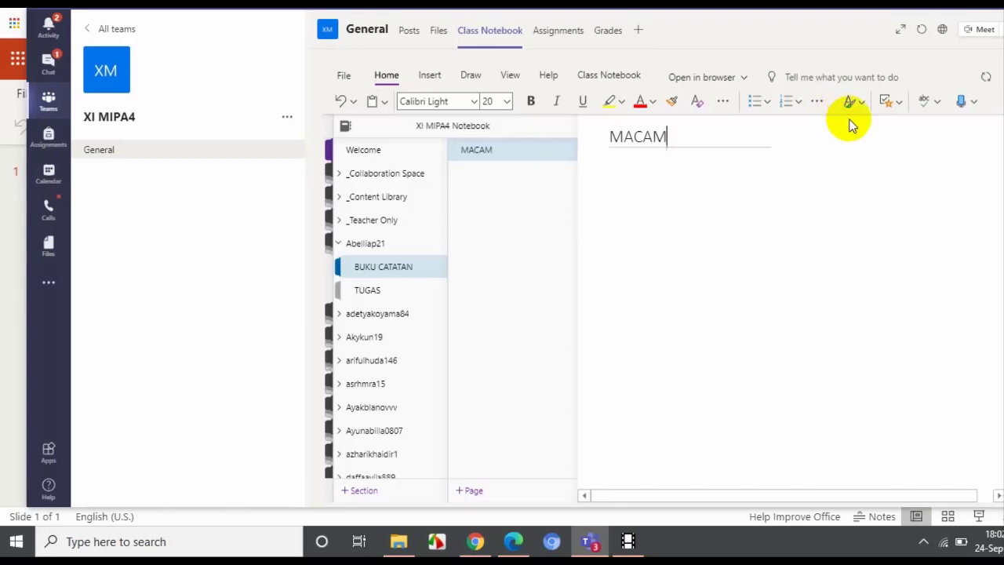
text( KOLOID)
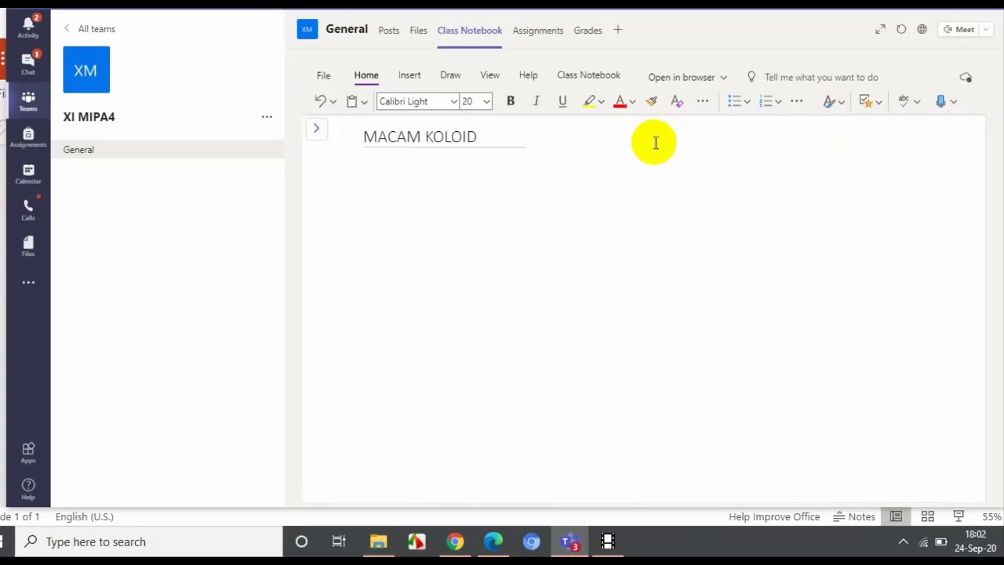
Step: Replace MACAM with JENIS in the page title and write "Ada 8 jenis koloid,,,,," in the page body
click(425, 137)
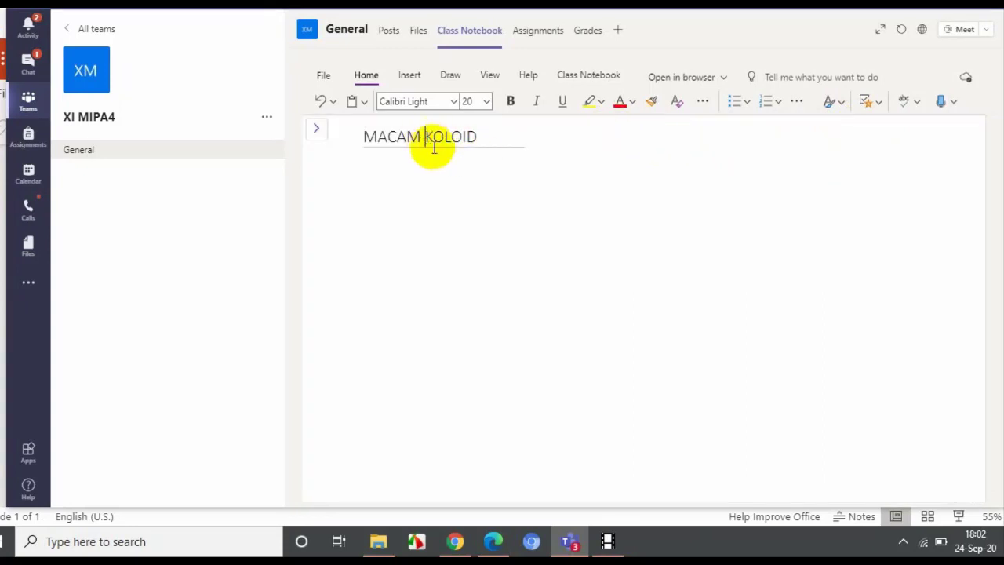
key(BackSpace)
key(BackSpace)
key(BackSpace)
key(BackSpace)
key(BackSpace)
key(BackSpace)
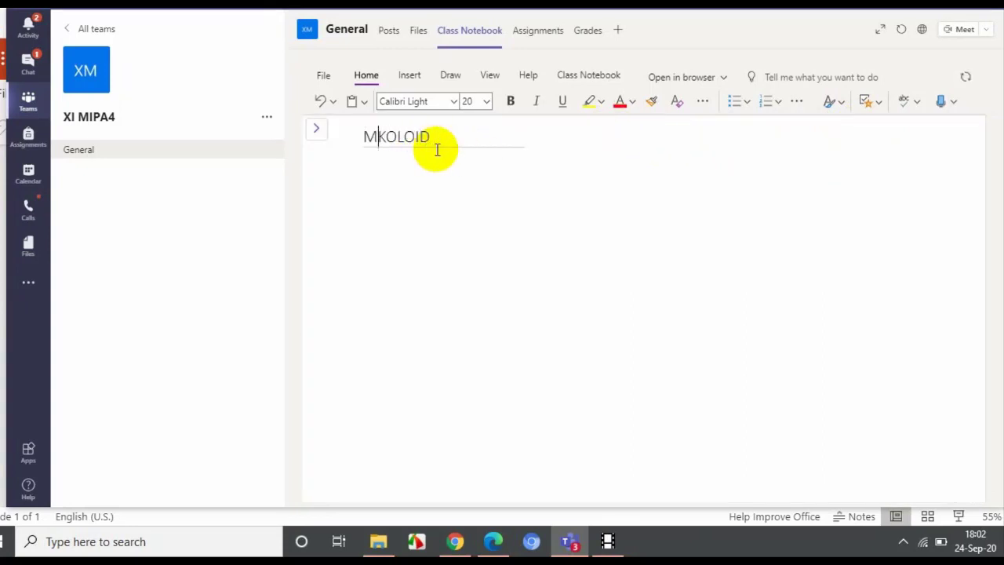
text(JE)
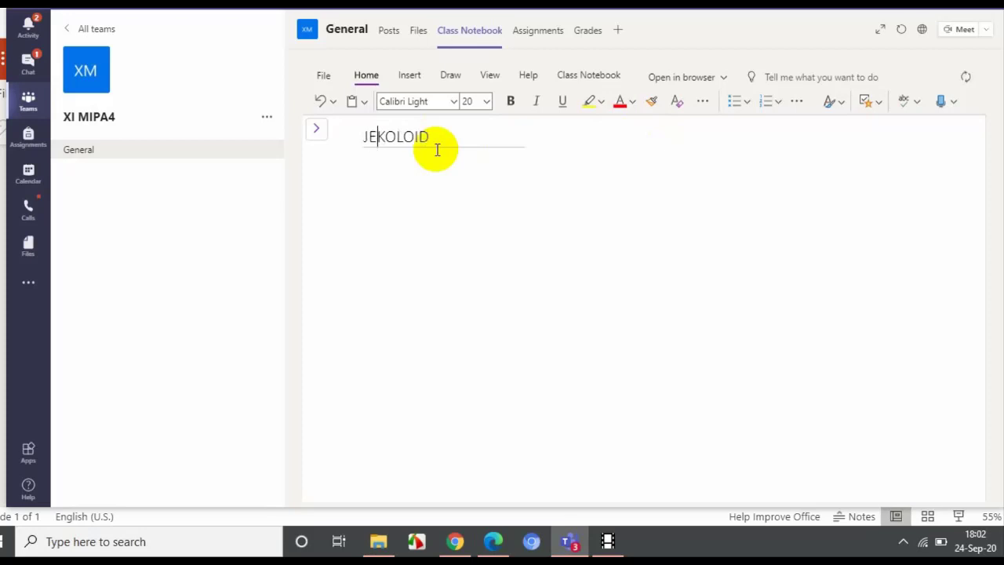
text(NIS)
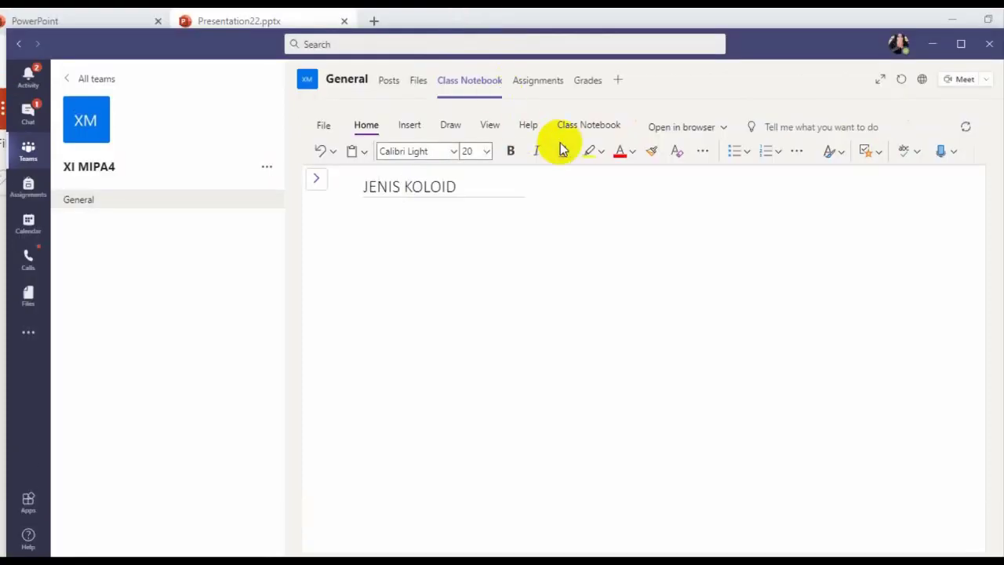
click(421, 251)
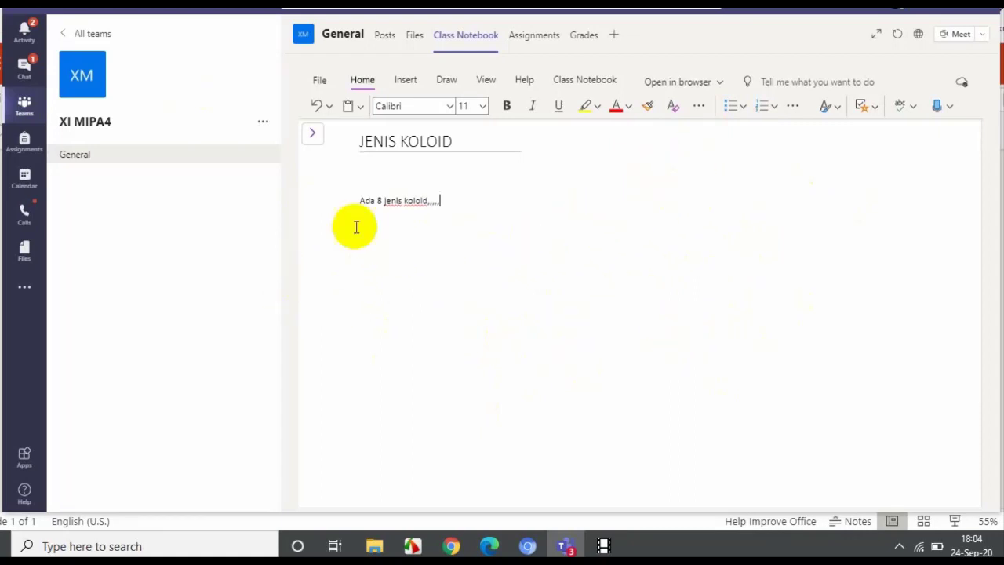
Step: Add a page to the student's BUKU CATATAN section and title it "PROSES PEMBUATAN KOLOID"
click(311, 136)
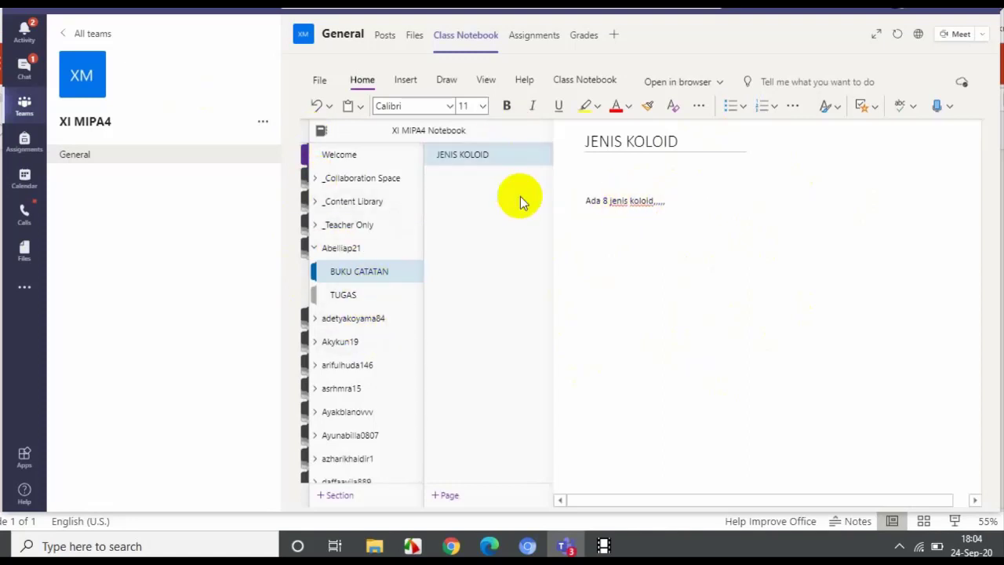
click(444, 491)
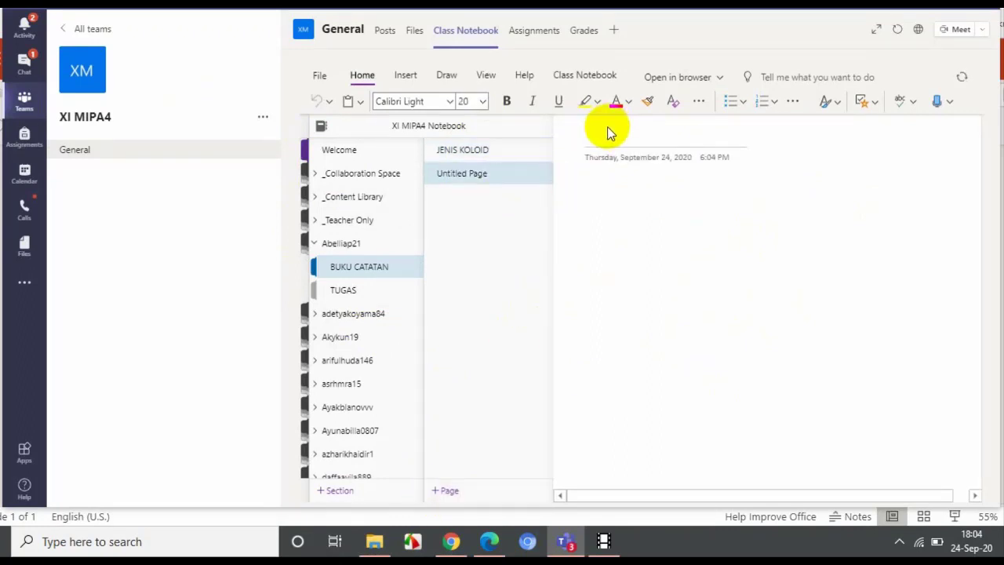
text(pe)
key(BackSpace)
key(BackSpace)
text(PROSES)
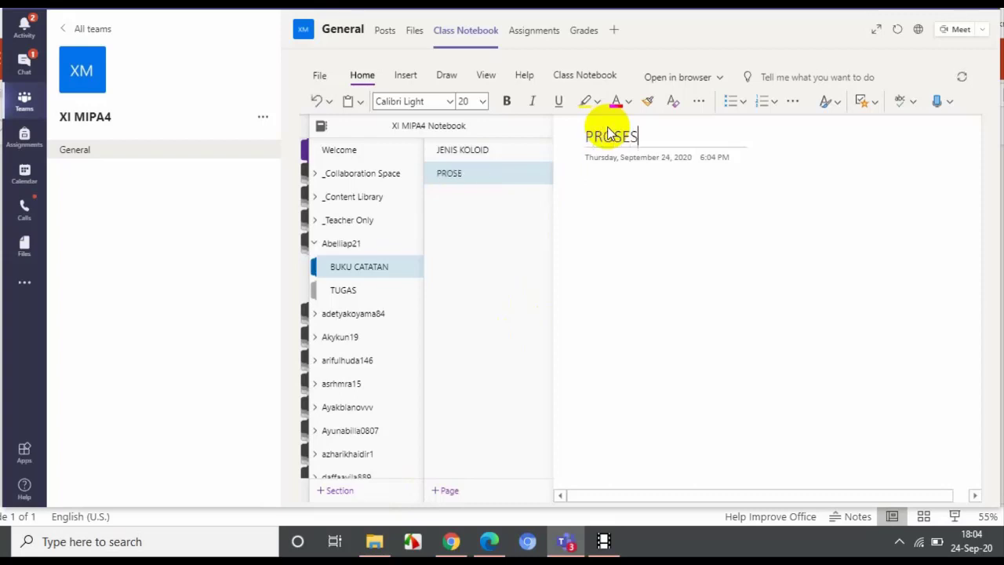
text( PEMBUATAN KOLO)
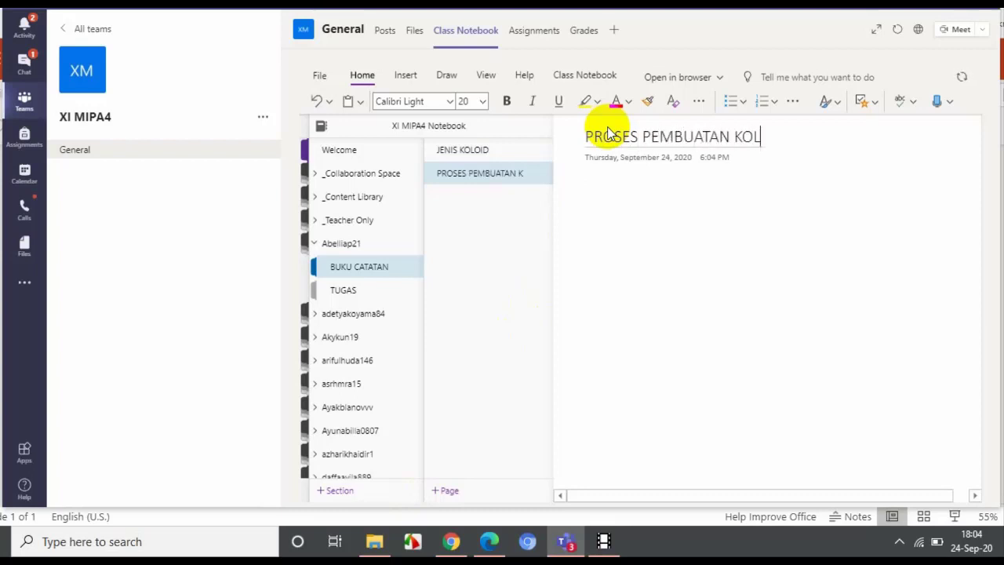
text(ID)
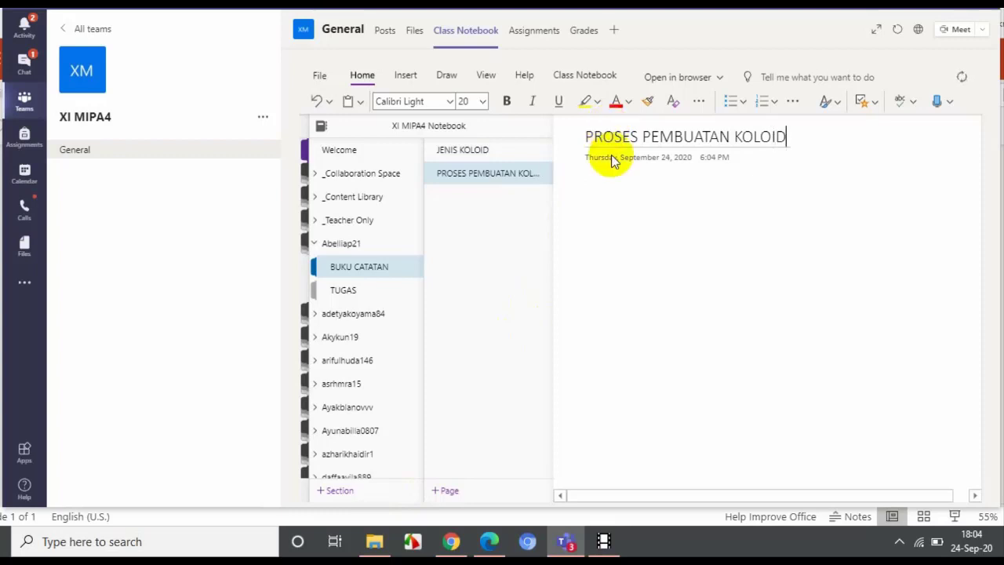
Step: Write "PEMBUATAN KOLOID SOL..." in the body of the PROSES PEMBUATAN KOLOID page
click(670, 213)
click(384, 196)
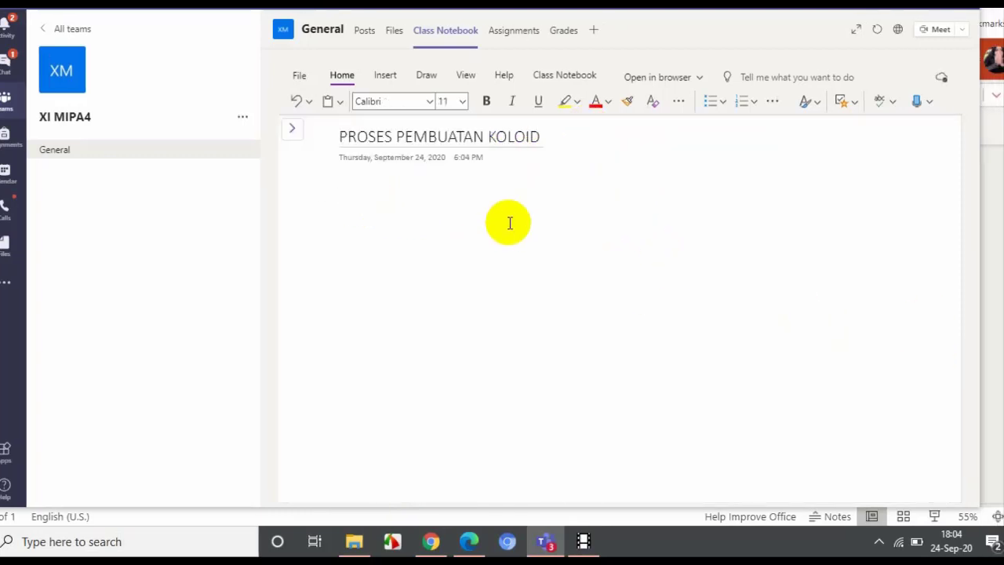
text(PEMBUATAN)
text(KOLOID )
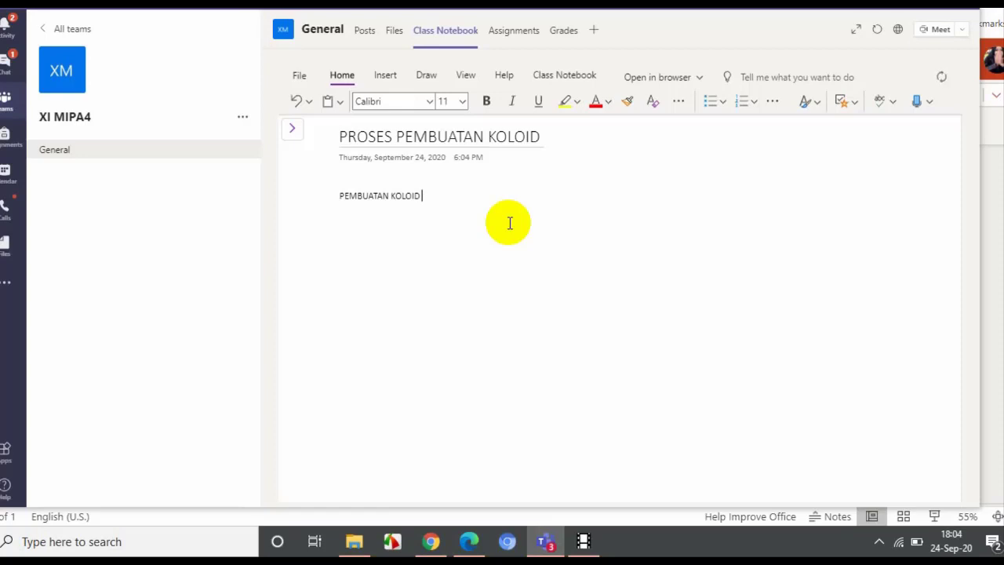
text(SOL...)
click(487, 284)
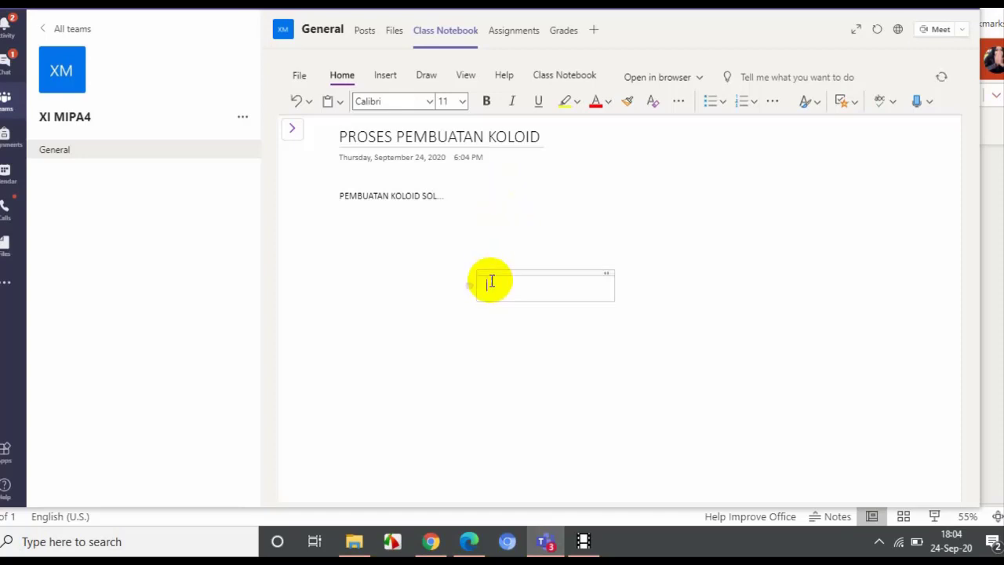
Step: Open the first student's TUGAS section and title its untitled page "LATIHAN 1"
click(292, 127)
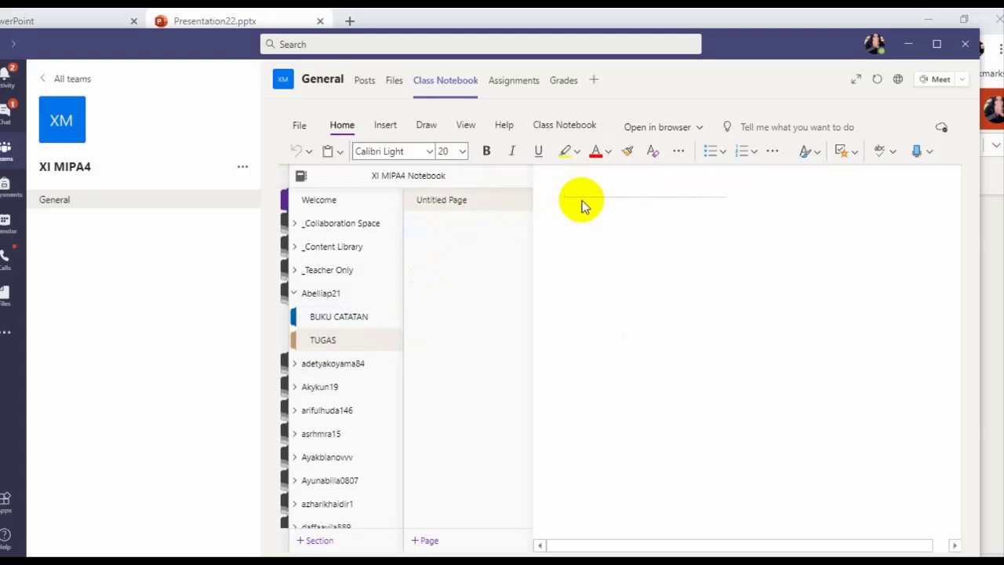
text(LATI)
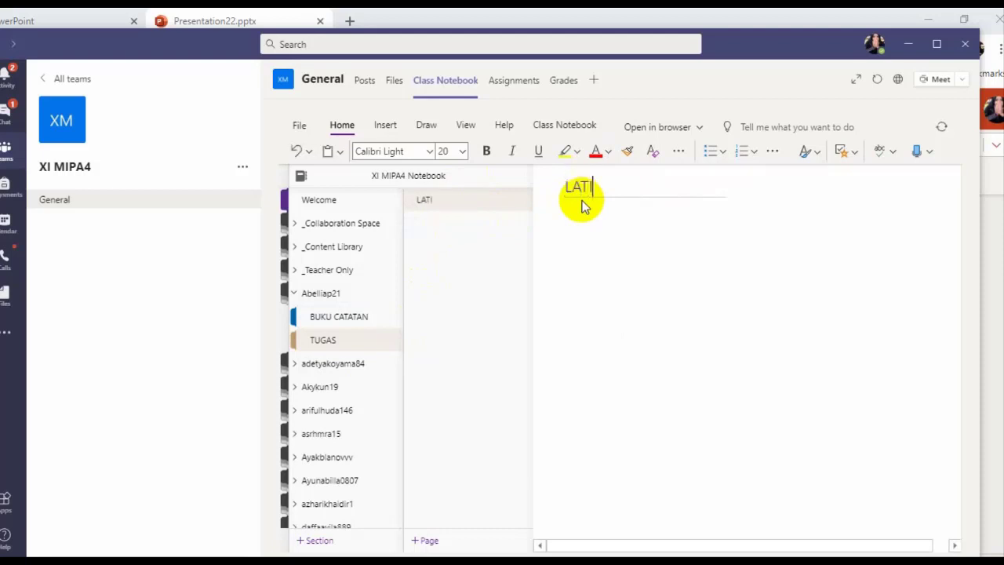
text(HAN 1)
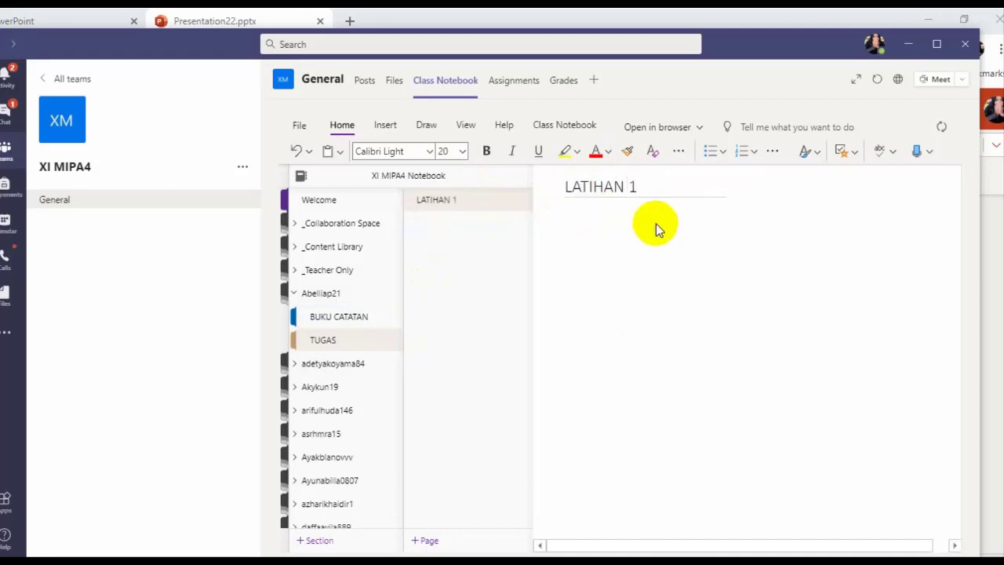
key(Return)
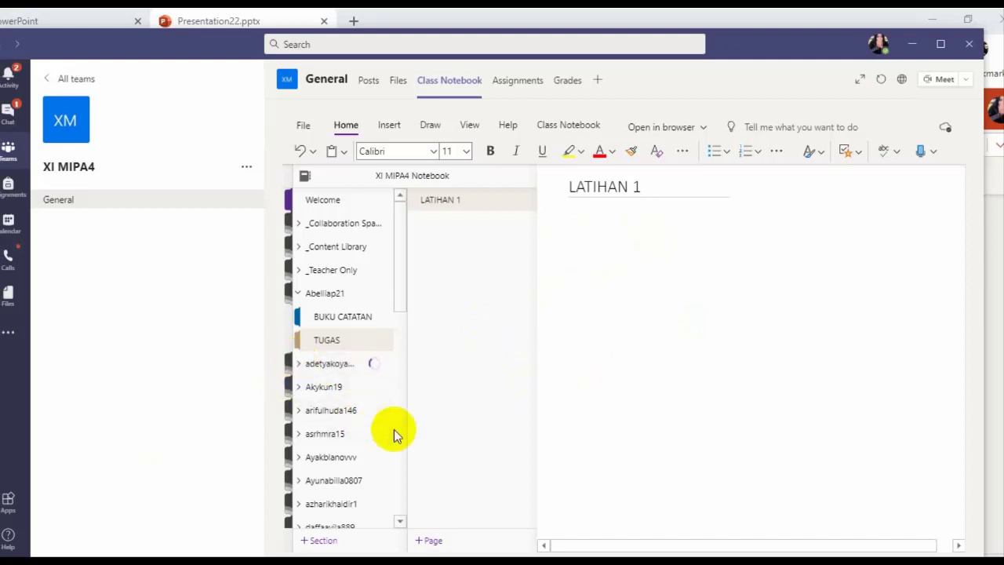
Step: Expand the second student's notebook sections and look through the list of student notebooks
click(364, 365)
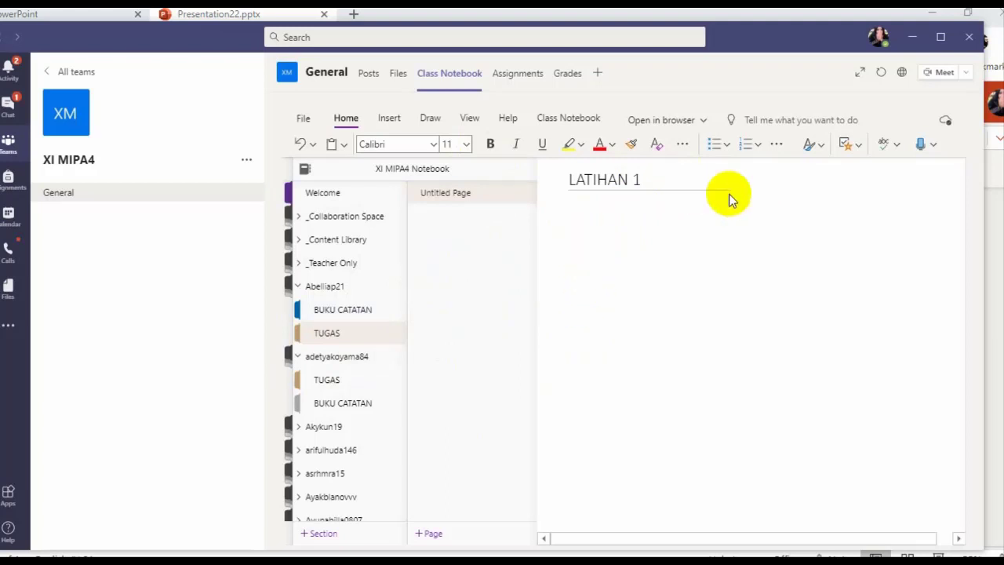
click(643, 185)
key(Return)
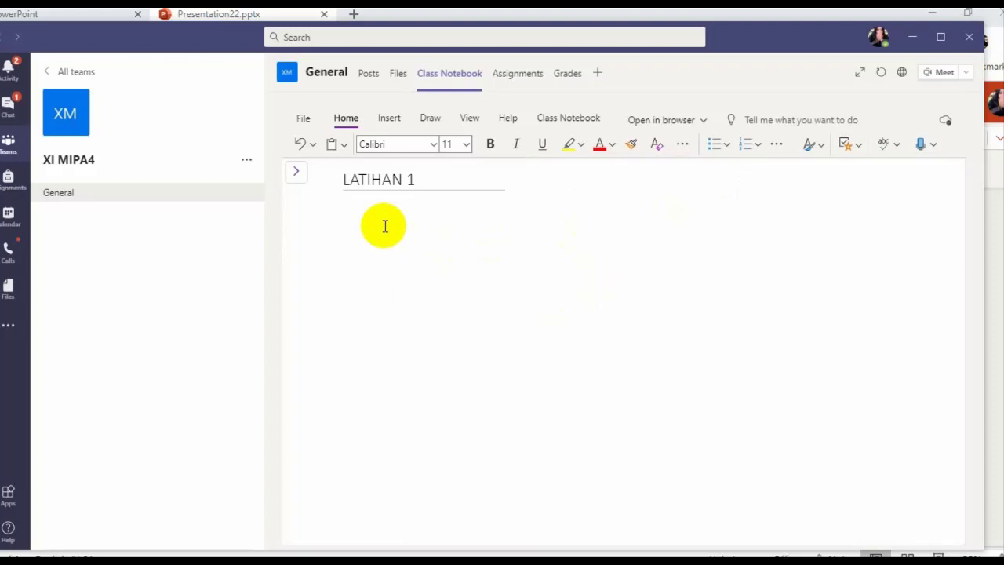
click(299, 176)
scroll(317, 439, down, 10)
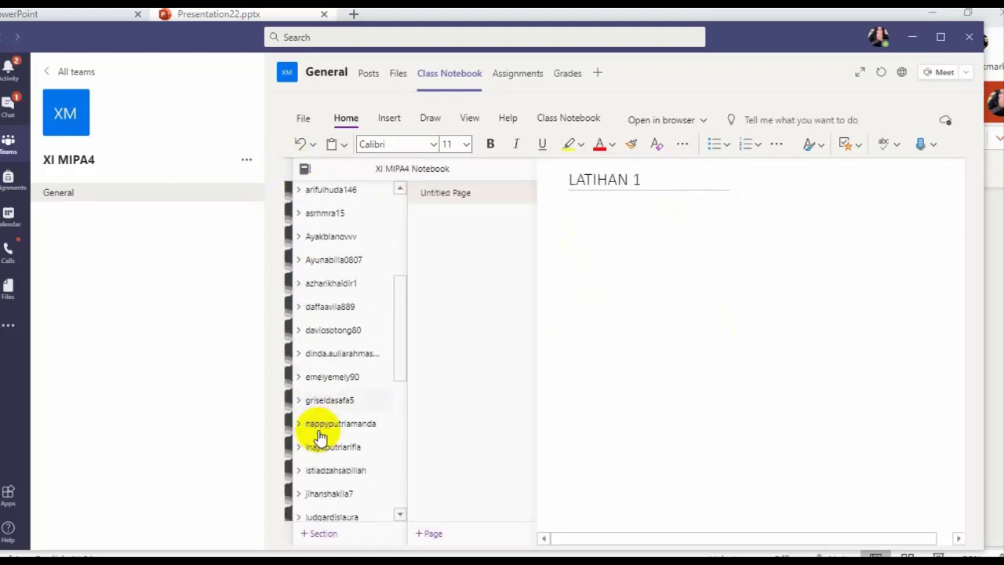
scroll(319, 437, up, 10)
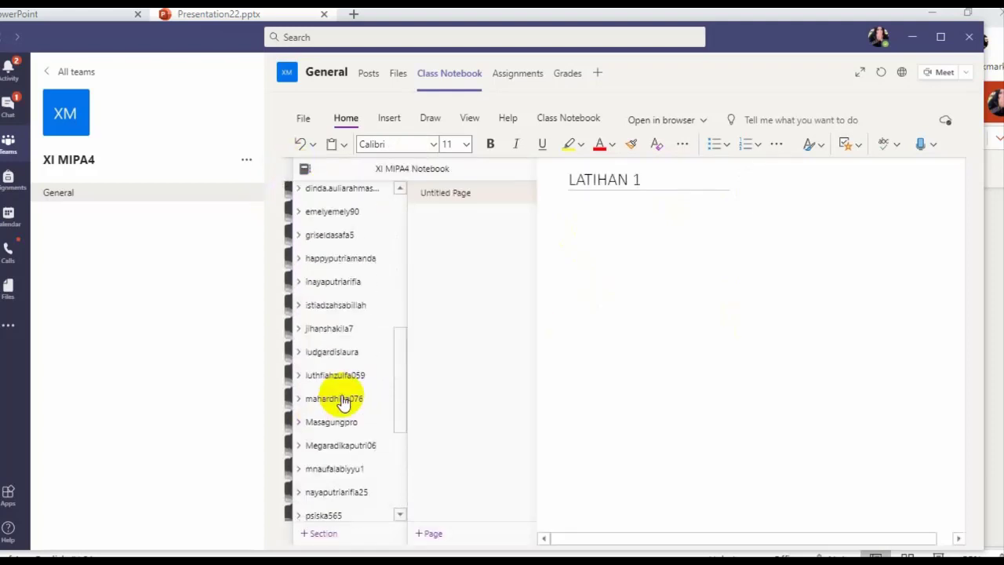
click(645, 292)
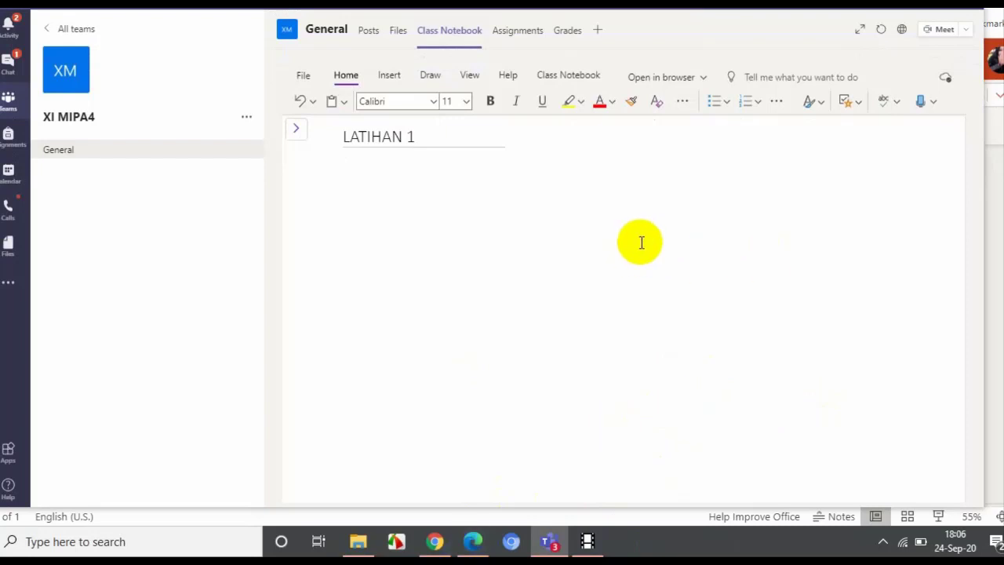
Step: Switch to Chrome and load the Office.com home page in a new browser tab
click(435, 541)
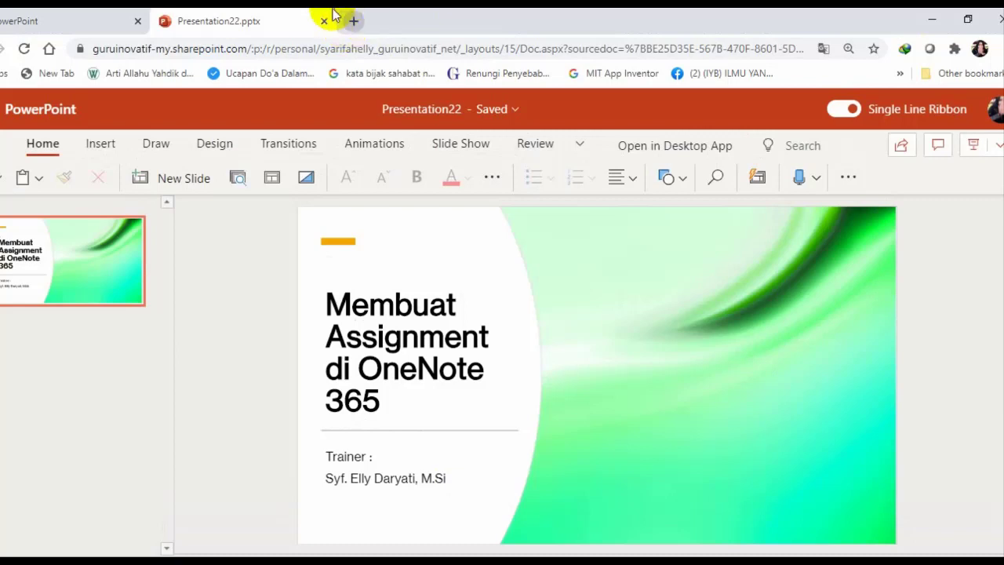
click(355, 24)
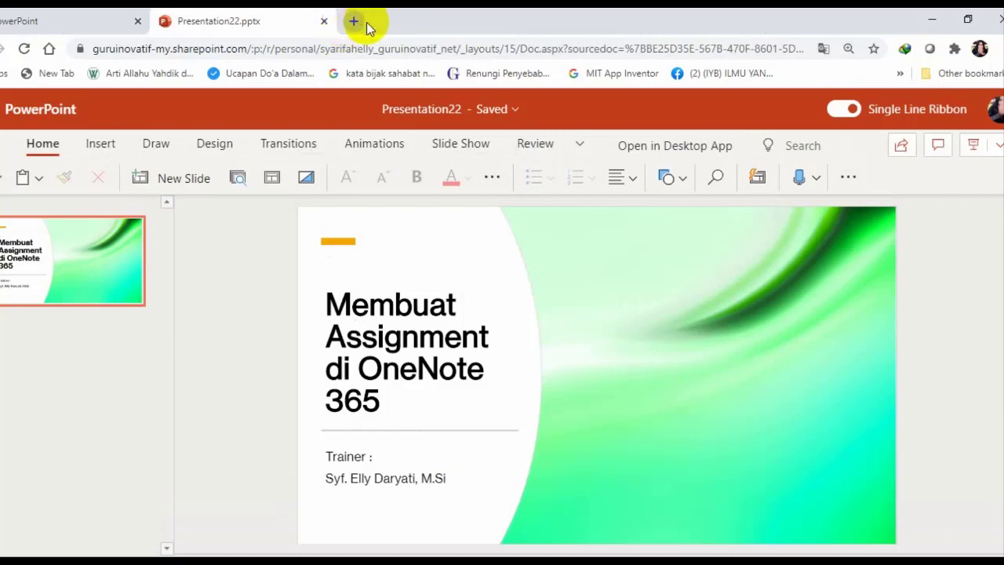
click(368, 27)
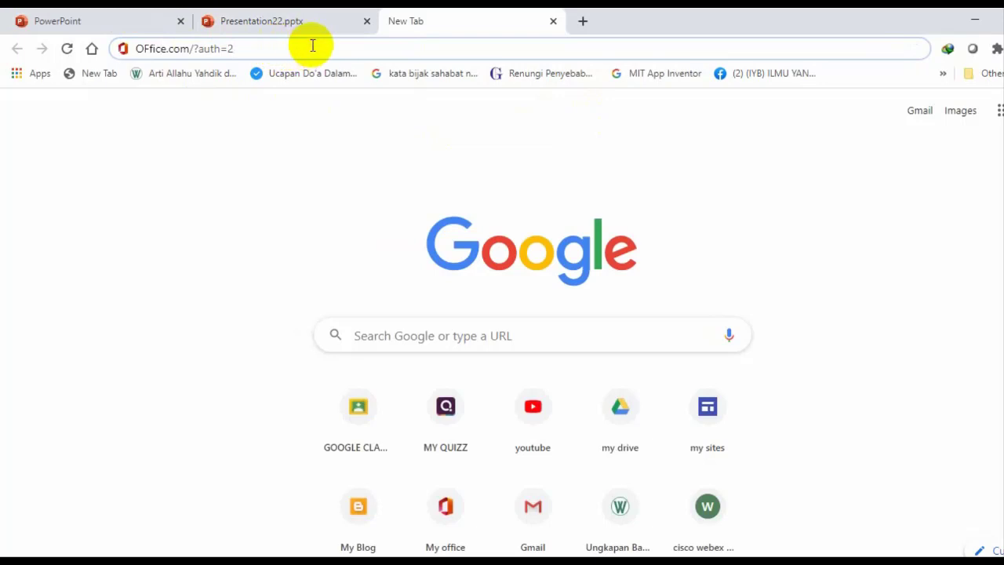
key(Return)
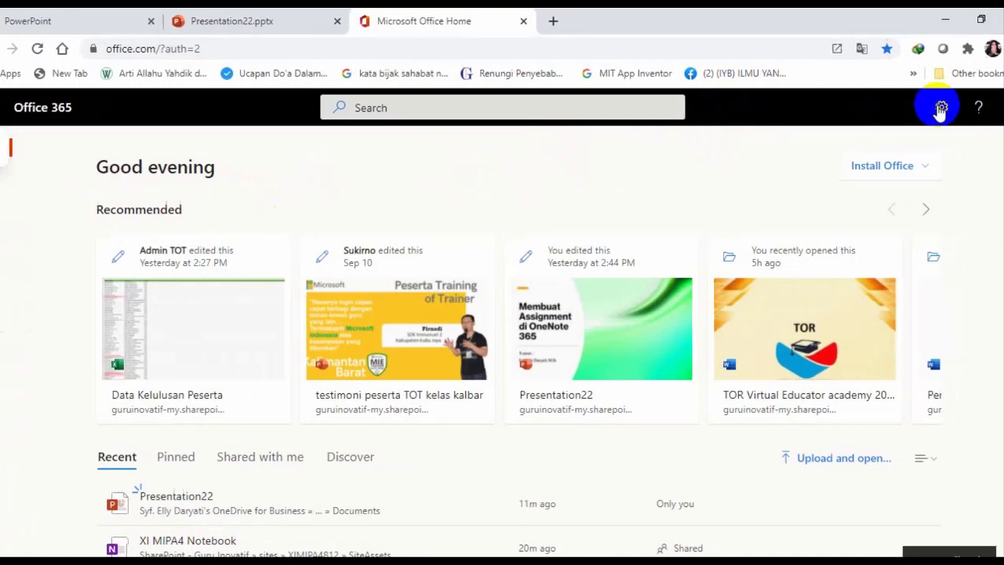
Step: Launch OneNote from the Office 365 home page and open the XI MIPA4 Notebook
click(941, 107)
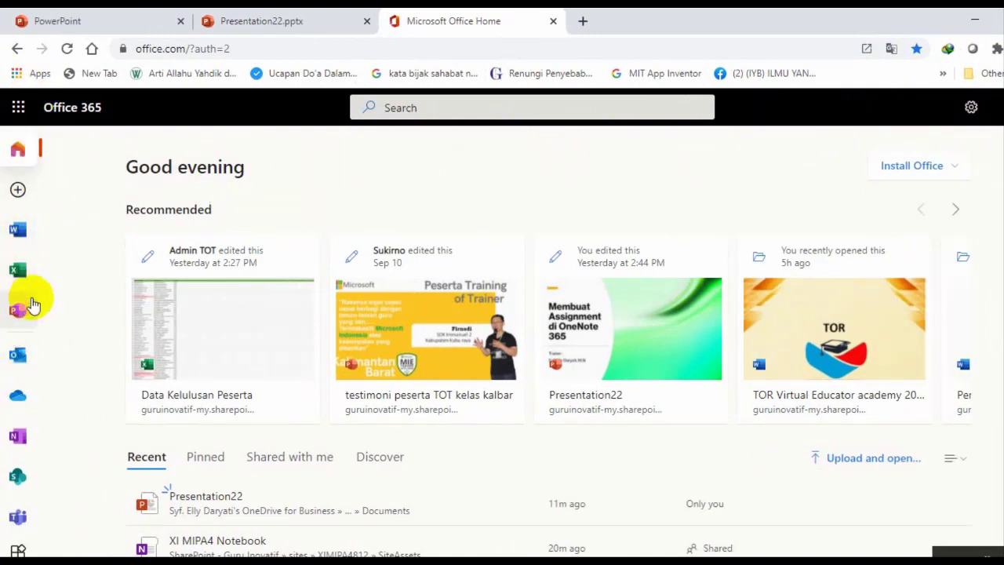
click(17, 108)
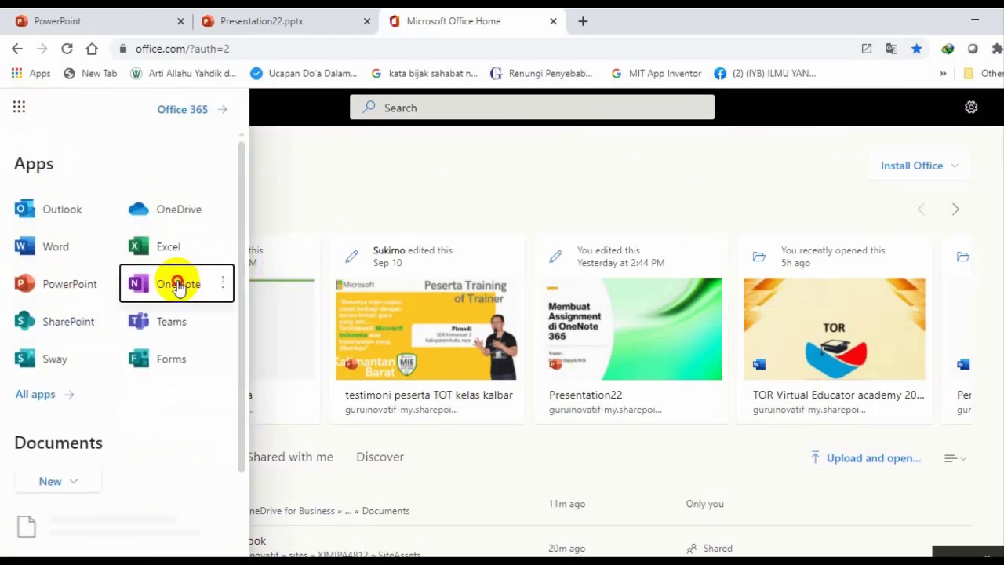
click(179, 285)
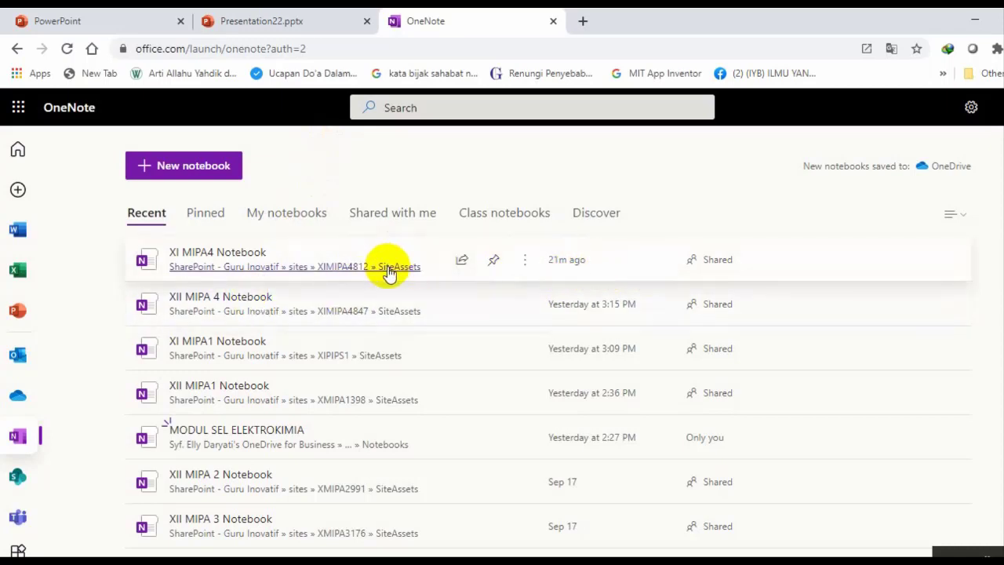
click(227, 257)
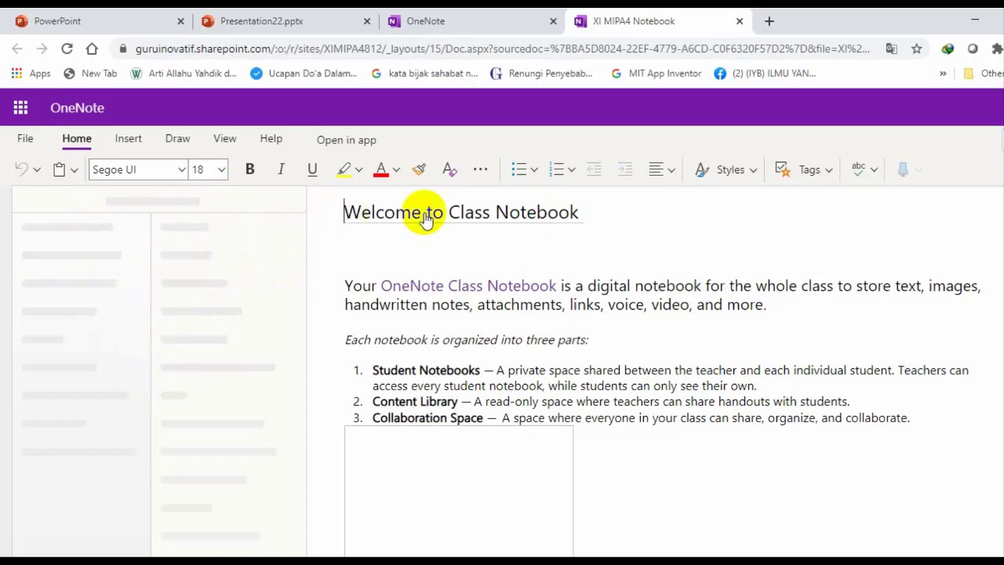
Step: Open the JENIS KOLOID page in the first student's BUKU CATATAN section
click(679, 236)
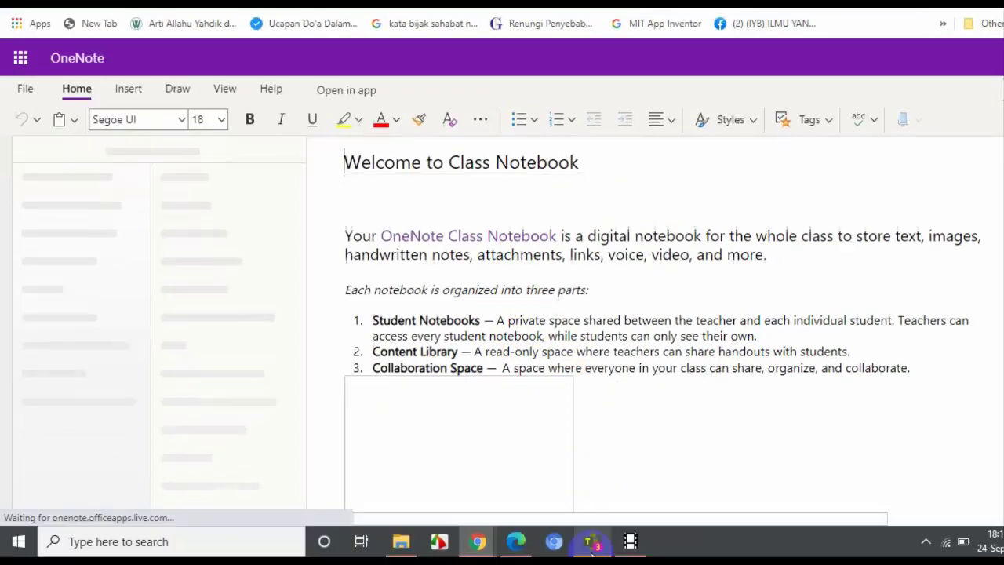
mouse_move(592, 539)
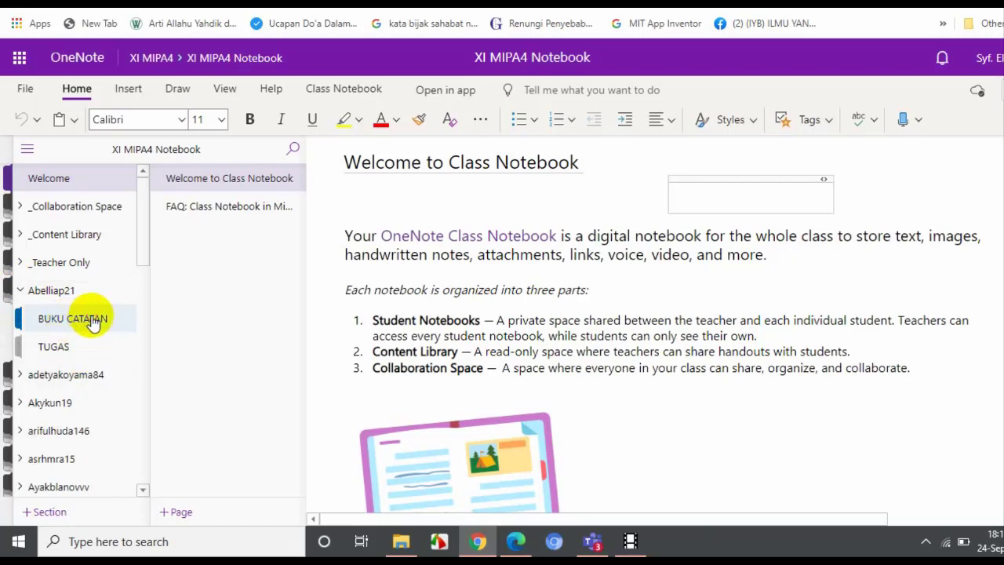
click(93, 322)
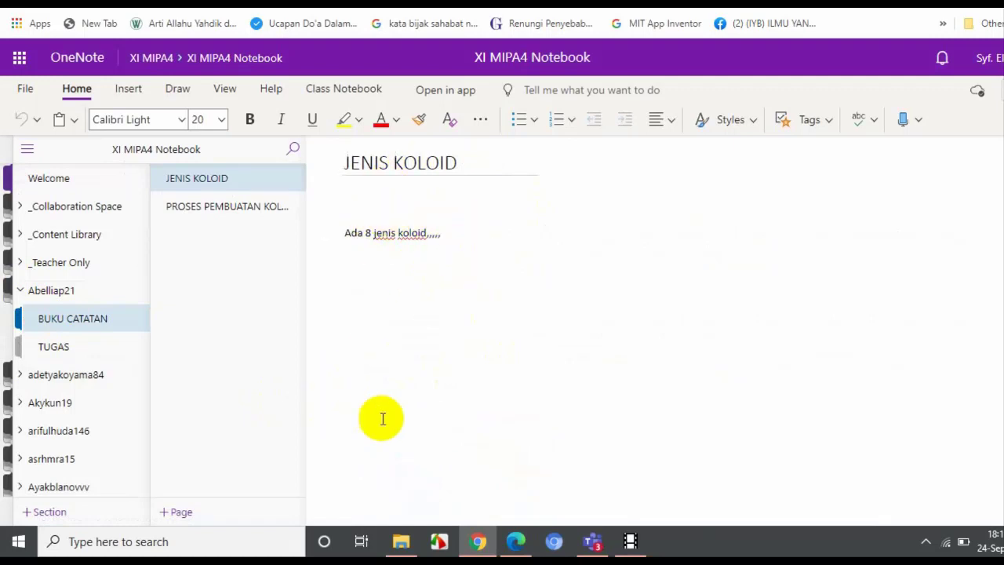
Step: Write the comment "good" a few lines below the note on the JENIS KOLOID page and colour it red
click(453, 253)
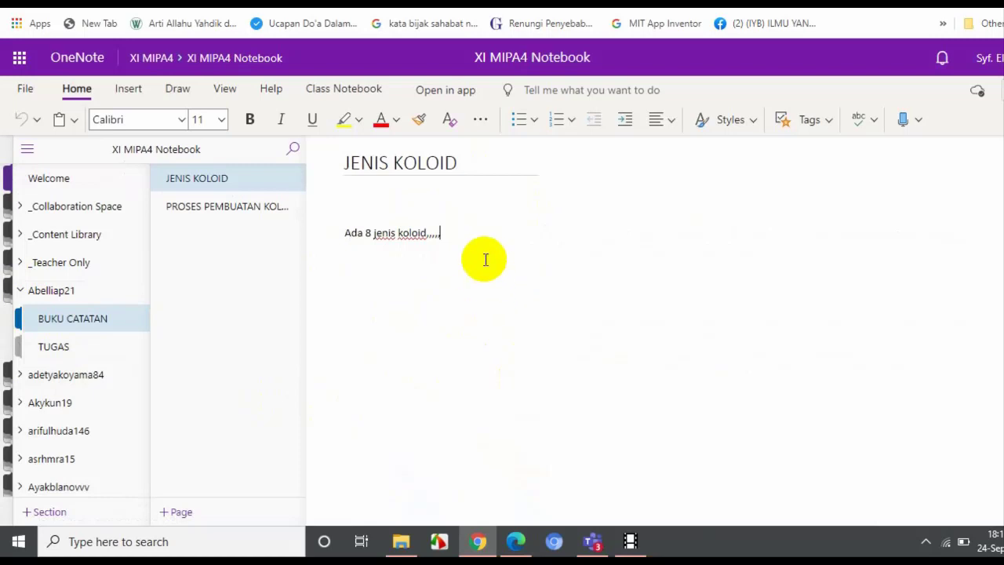
key(Return)
key(Return)
key(Return)
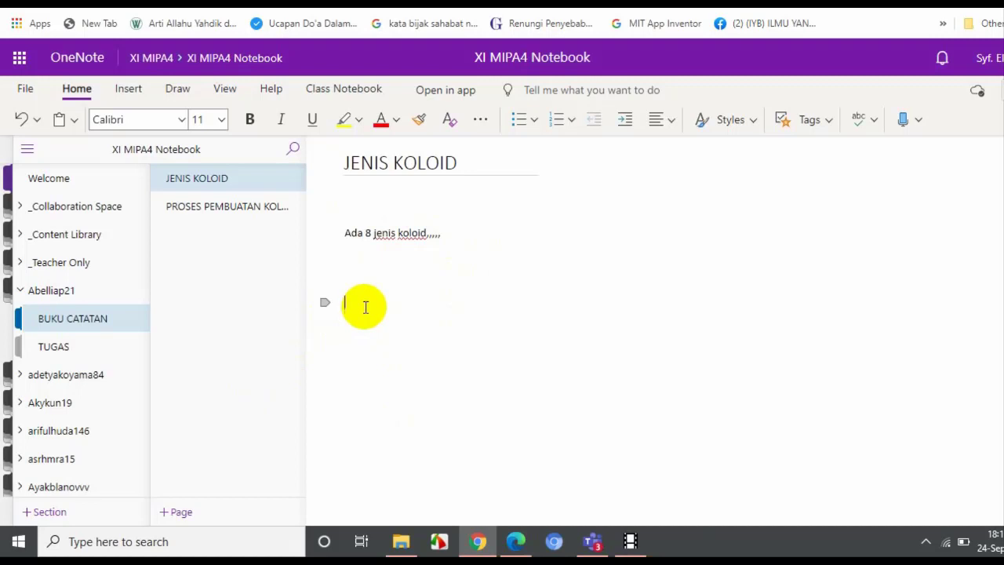
text(og)
text(d)
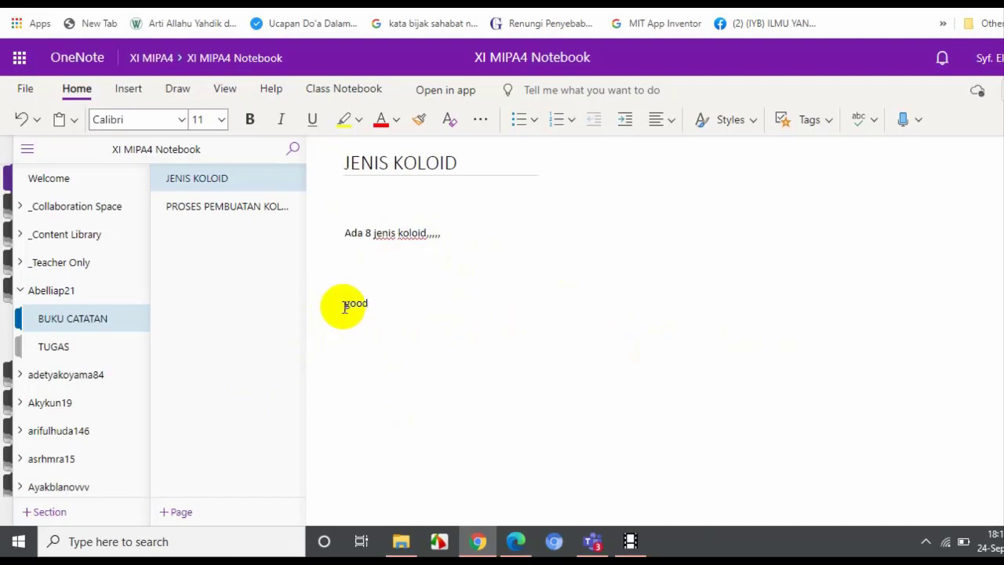
drag(342, 305, 396, 305)
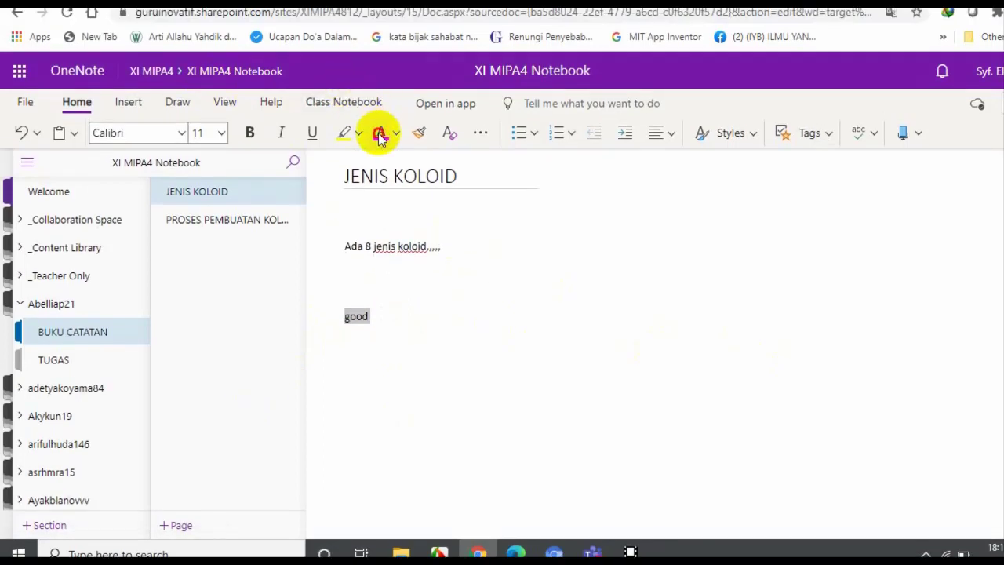
click(420, 354)
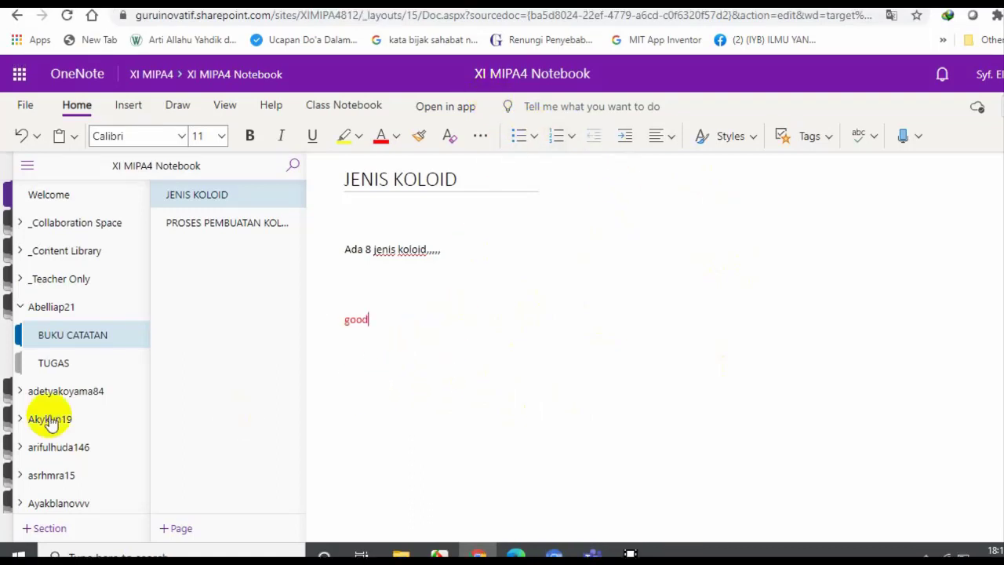
Step: Write the comment "Very good" two lines below the note on the PROSES PEMBUATAN KOLOID page
click(225, 227)
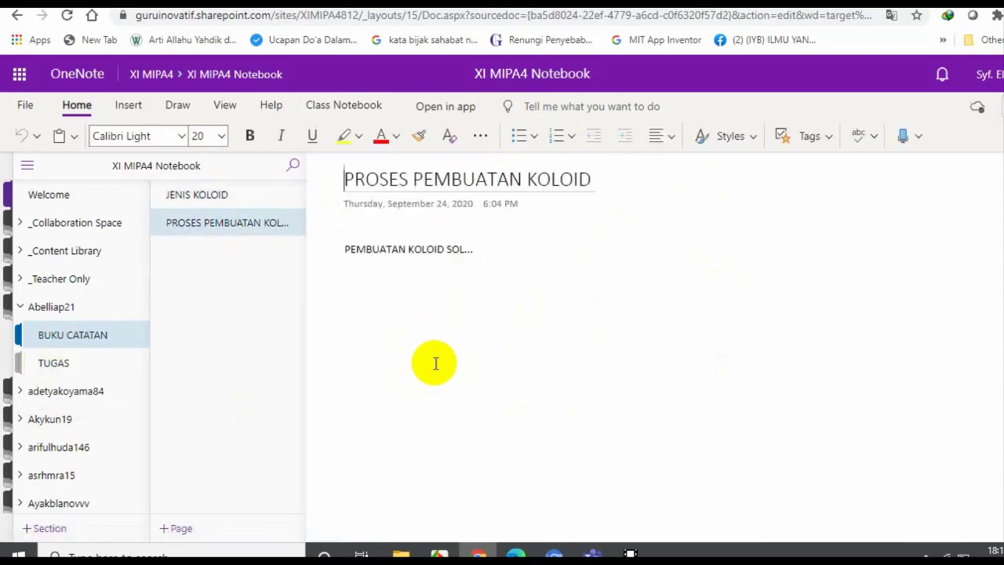
click(480, 278)
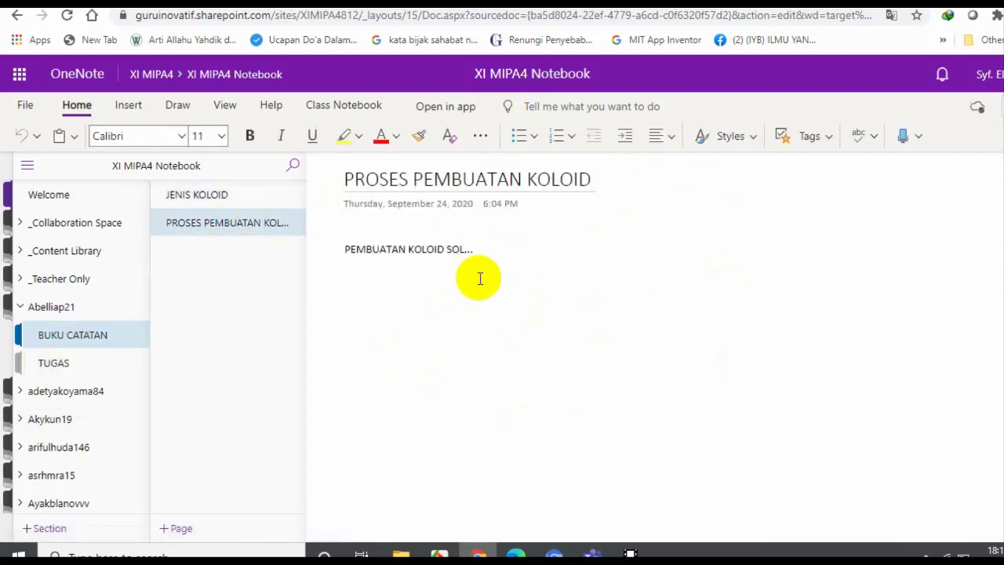
key(Return)
key(Return)
text(very good)
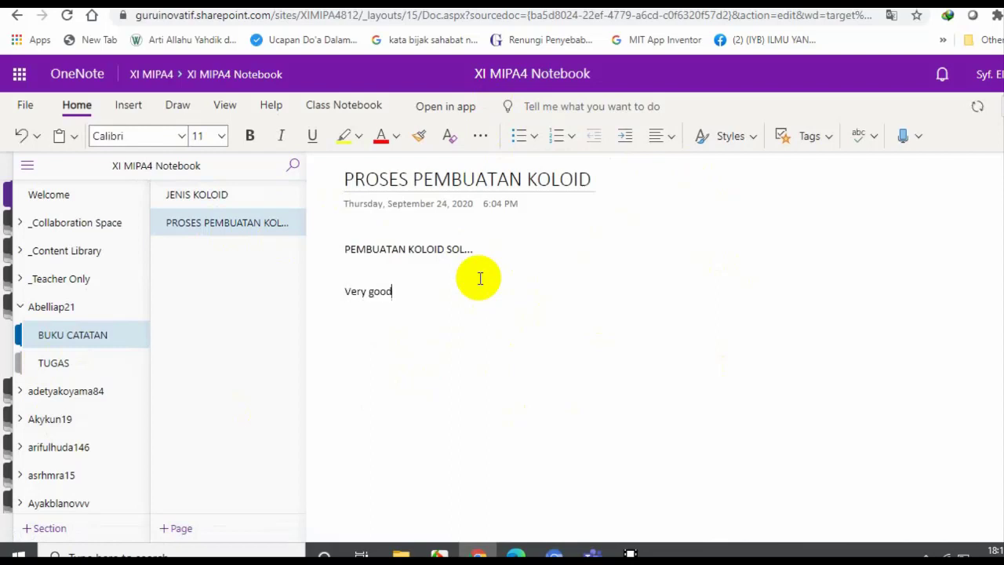
Step: Colour the "Very good" comment on the PROSES PEMBUATAN KOLOID page red
click(368, 291)
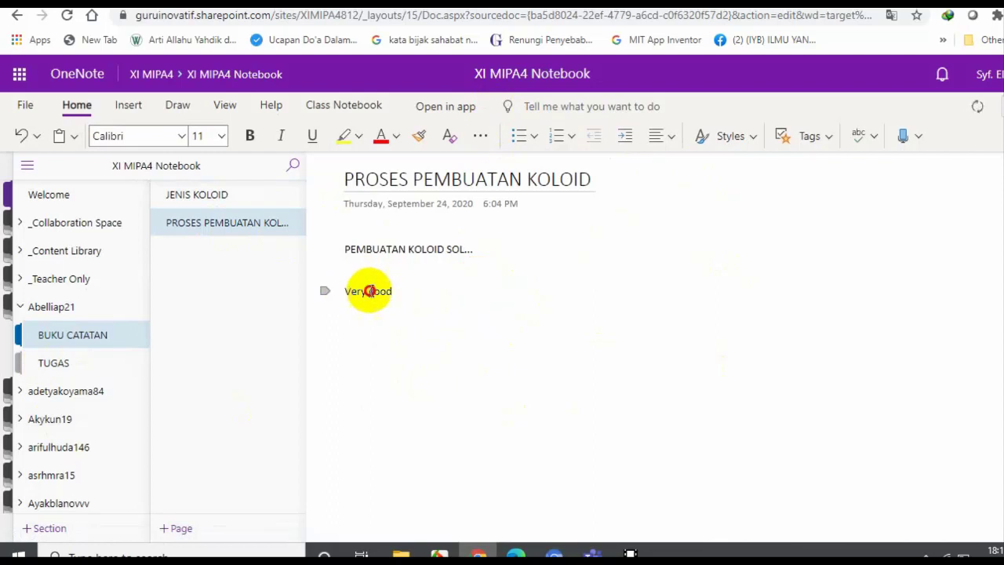
triple_click(369, 291)
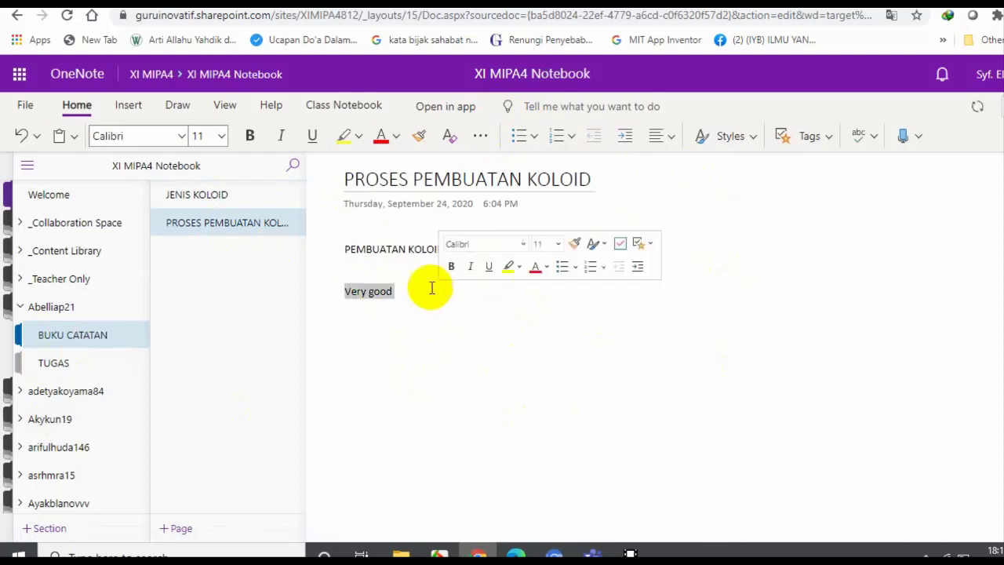
click(382, 137)
click(447, 332)
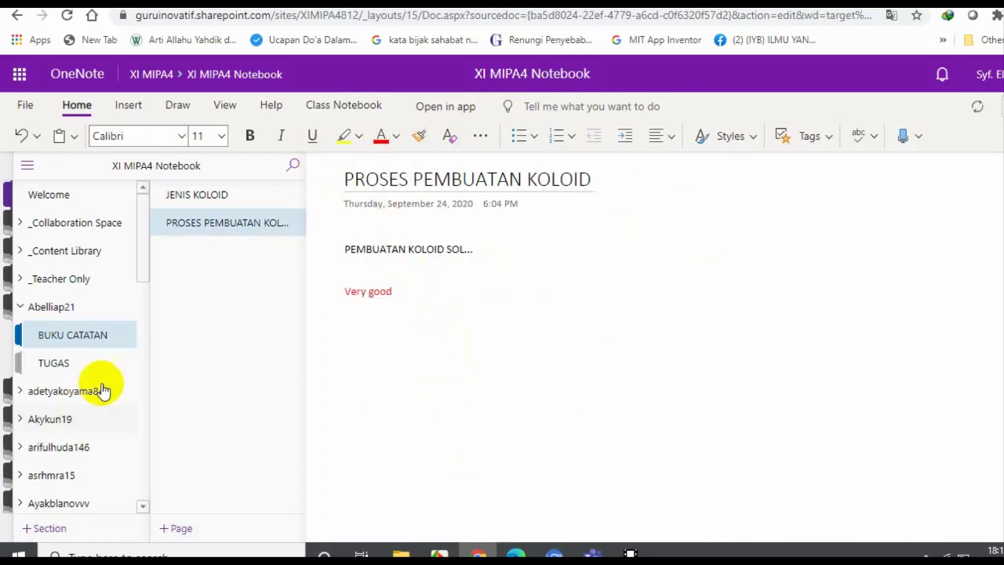
Step: Write the comment "Mana pekerjaannya? Tolong diselesaikan" on the LATIHAN 1 page in the first student's TUGAS section
click(47, 363)
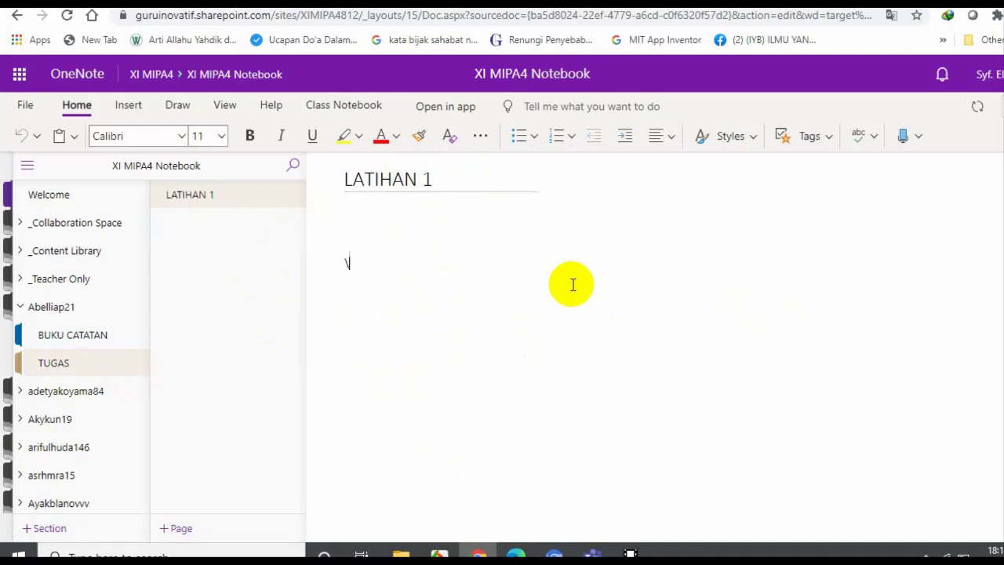
key(Return)
text(Mna)
key(BackSpace)
key(BackSpace)
key(BackSpace)
text(ana pekerjaannya?)
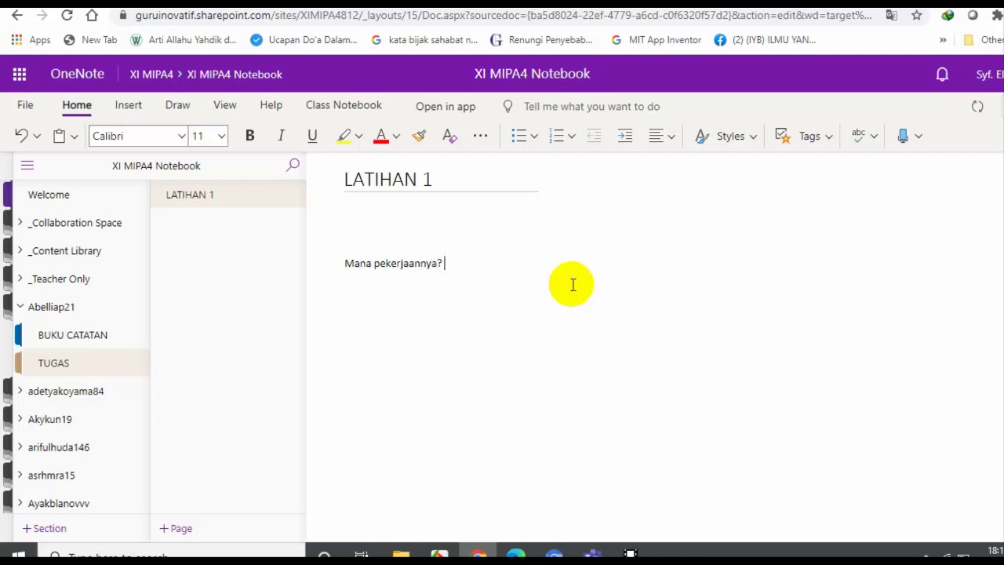
text( tolong diselesaik)
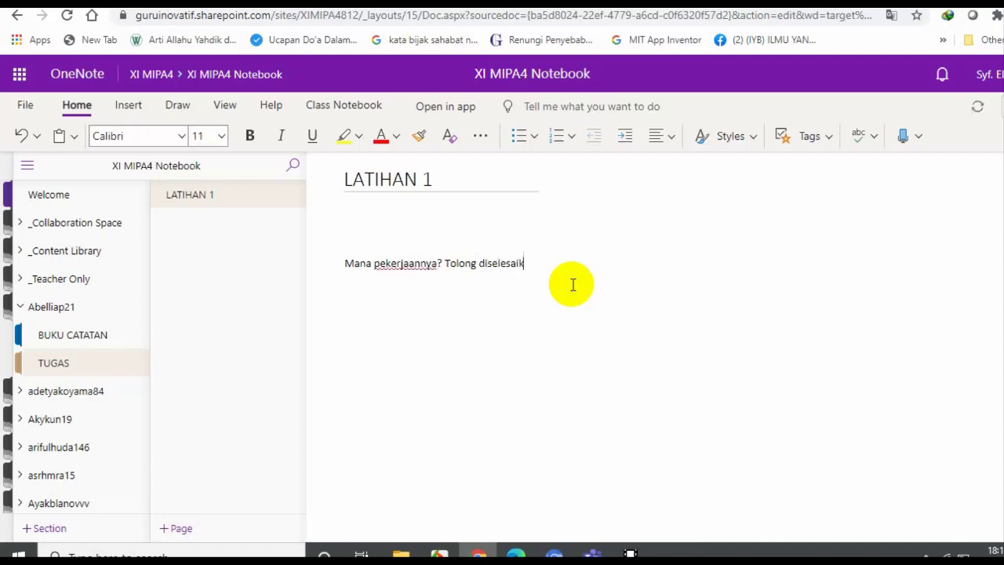
text(an)
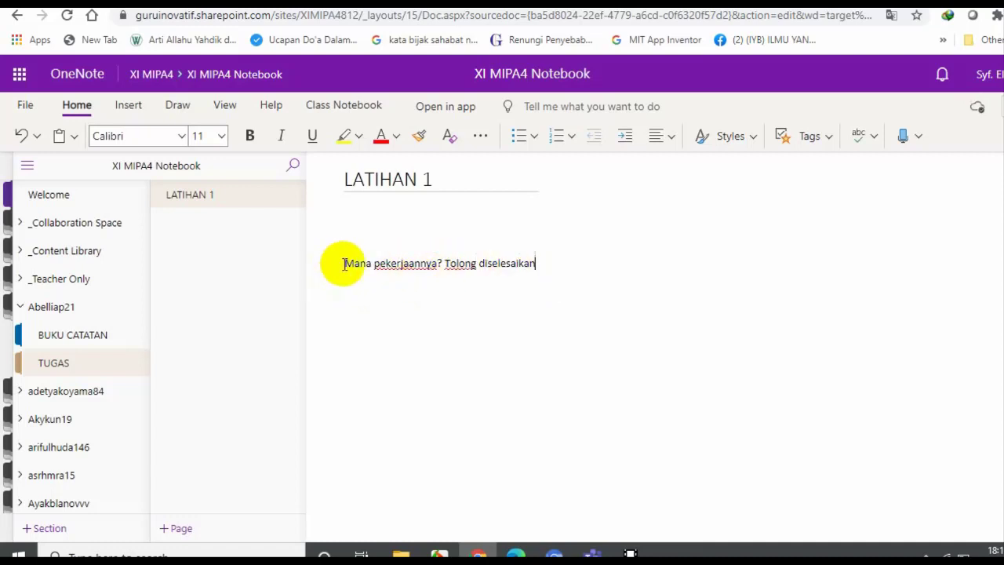
Step: Colour the whole comment on the LATIHAN 1 page red and add a new line after it
drag(343, 264, 544, 264)
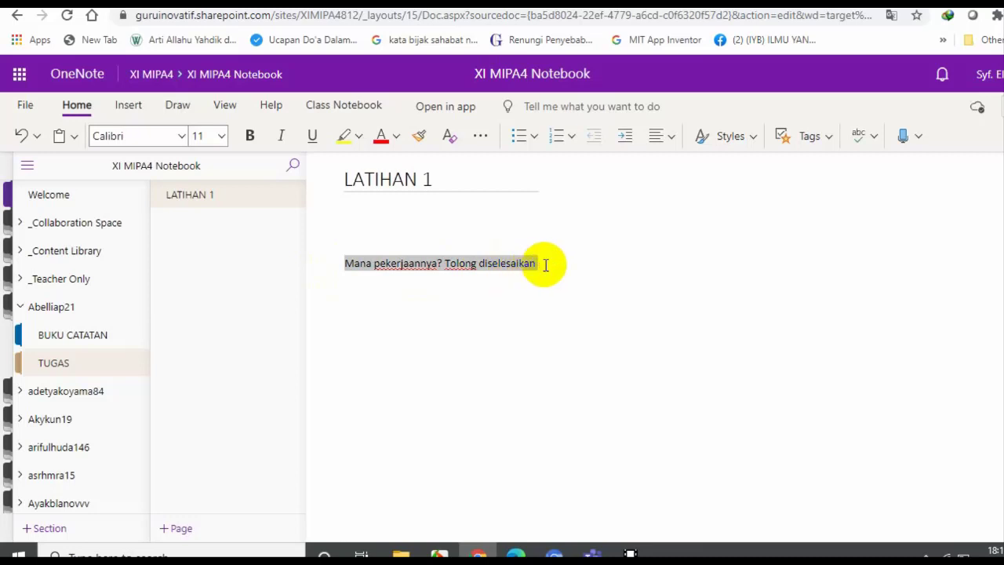
click(380, 136)
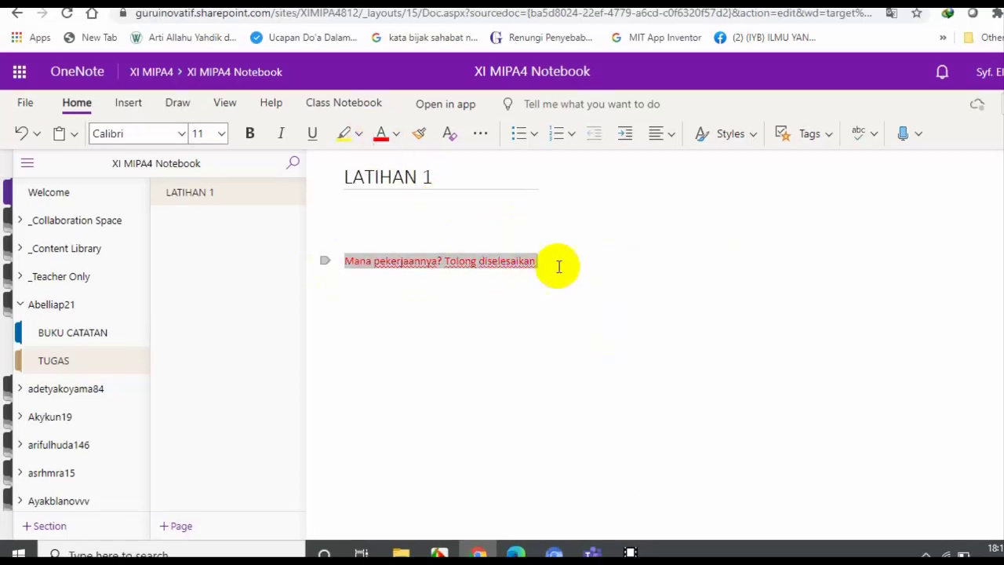
click(557, 261)
key(Return)
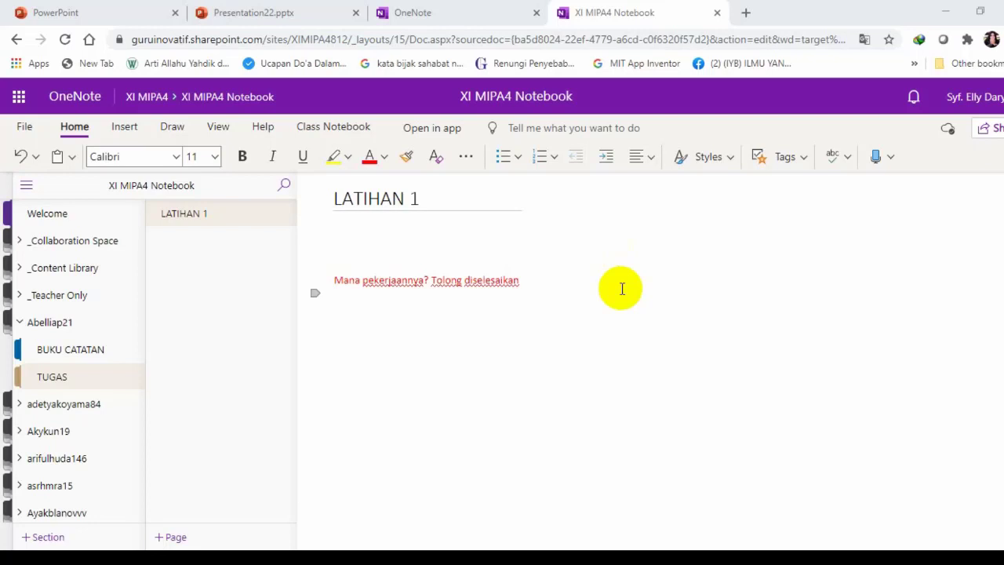
Step: From the recent notebooks list, open the XII MIPA 4 Notebook and the XII MIPA 5 Notebook
click(416, 16)
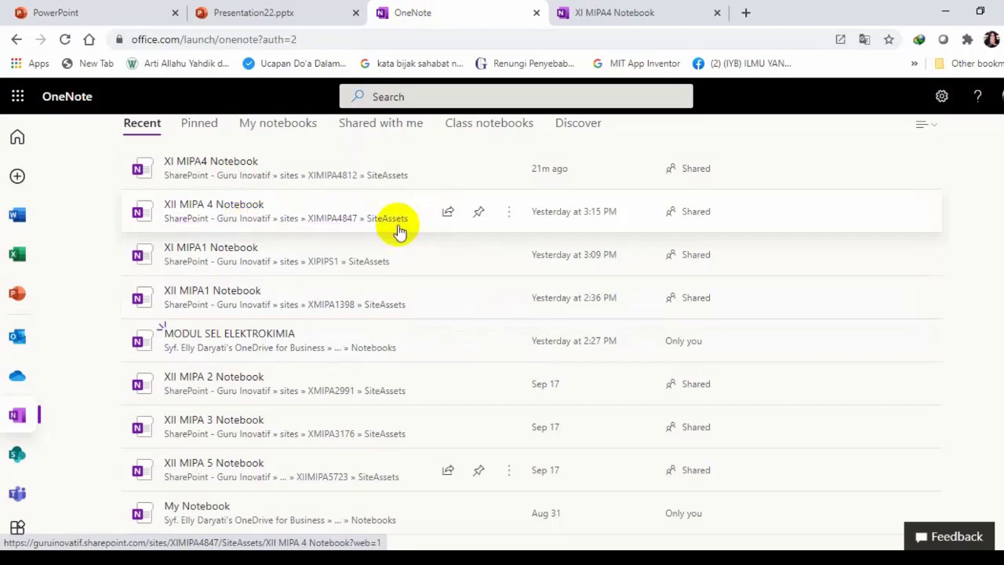
click(201, 210)
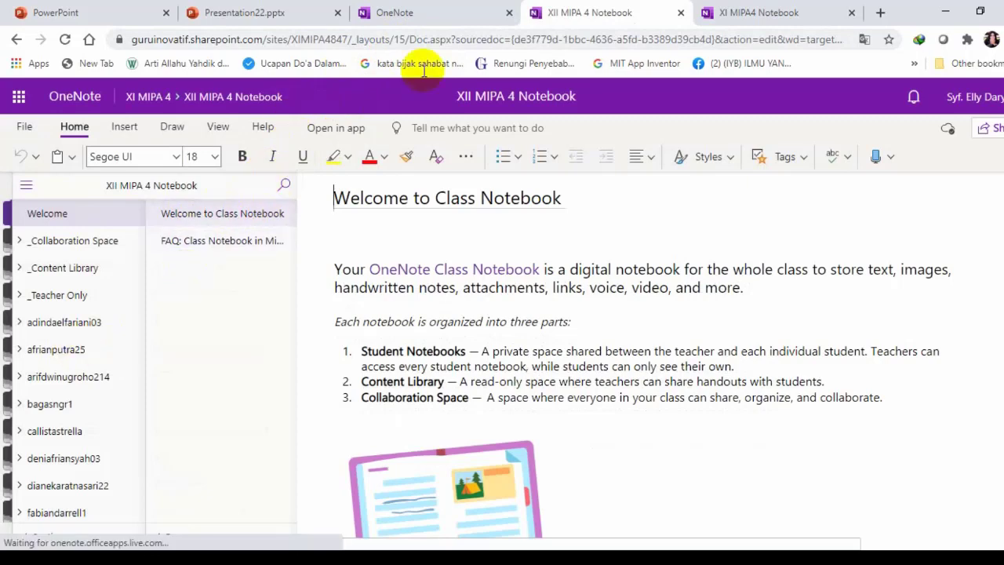
click(396, 13)
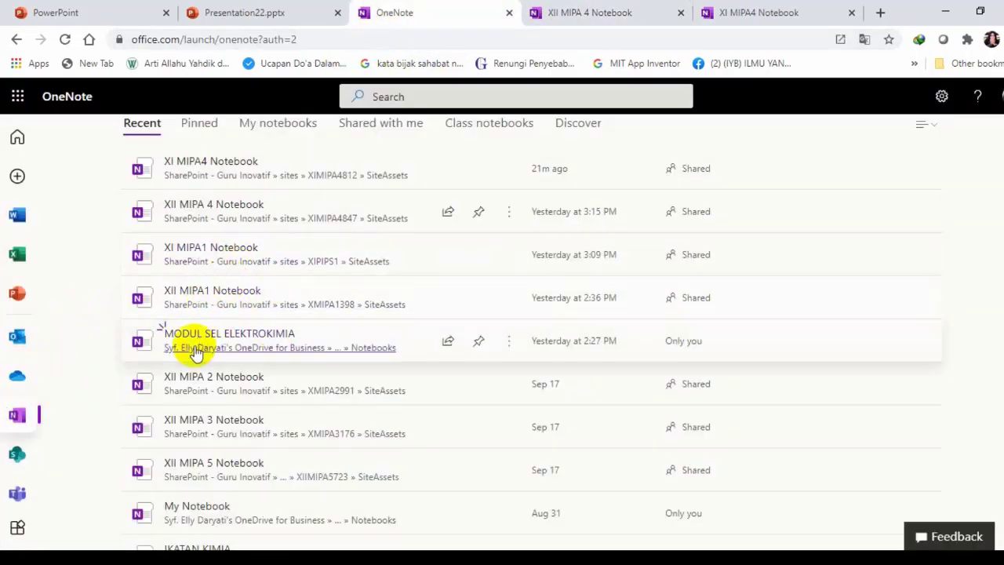
click(199, 458)
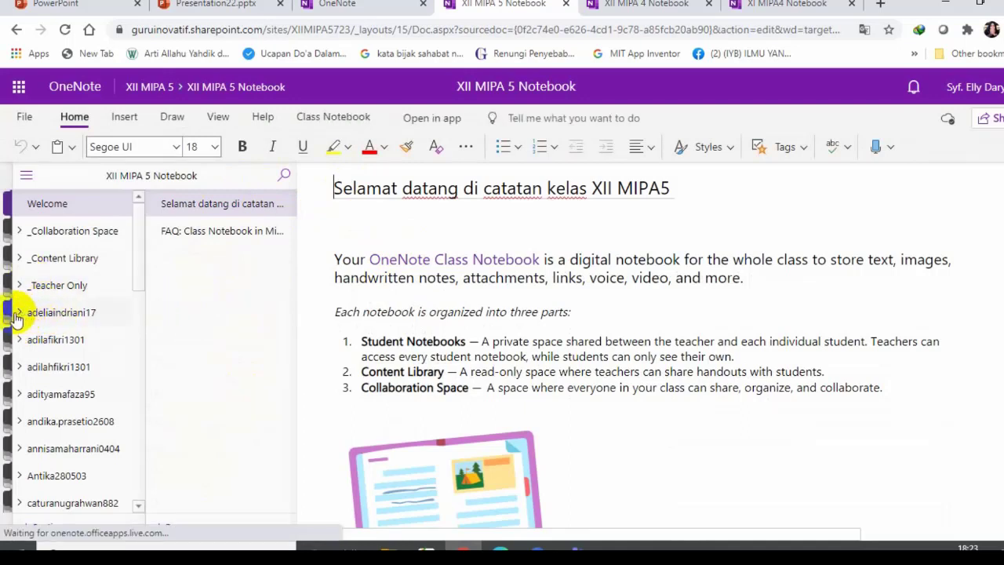
Step: Open the first student's BUKU CATATAN section in the XII MIPA 5 Notebook and review the KOROSI note through to its end
click(22, 313)
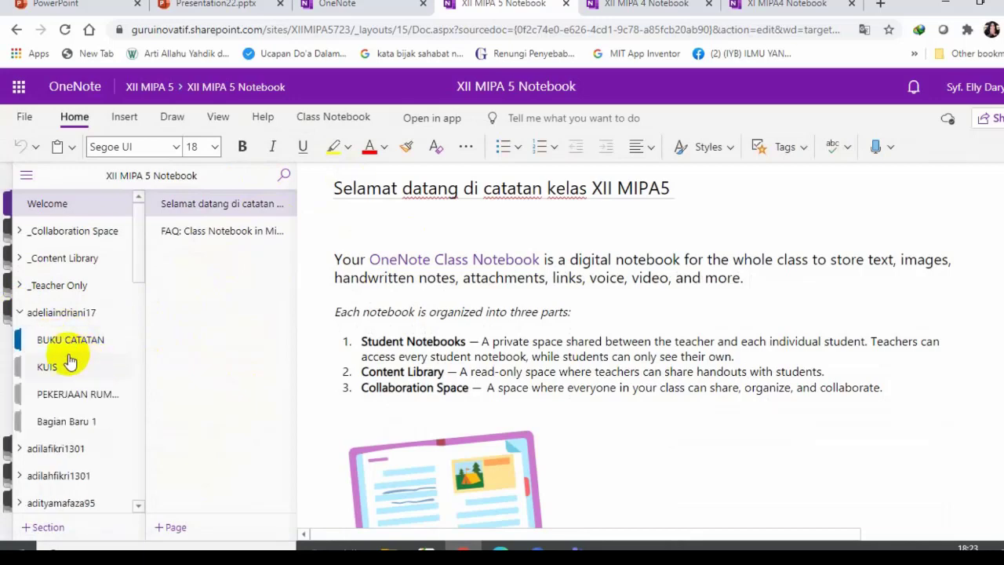
click(71, 340)
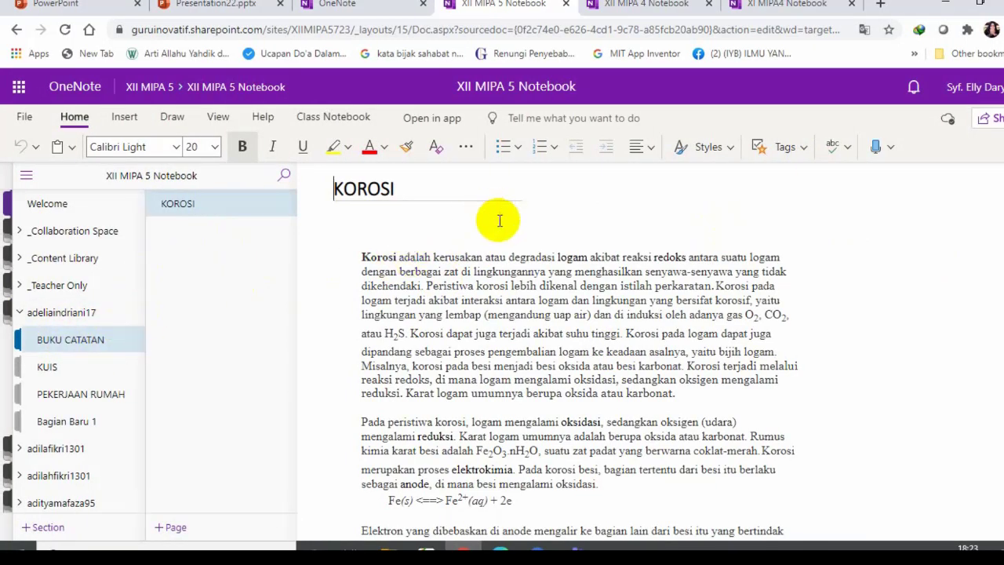
scroll(602, 209, down, 8)
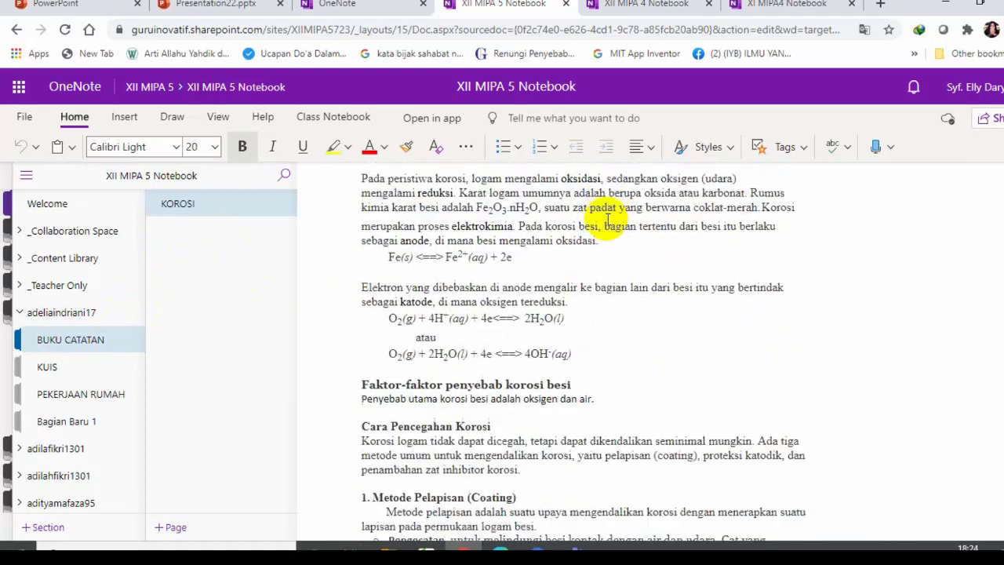
scroll(608, 219, down, 10)
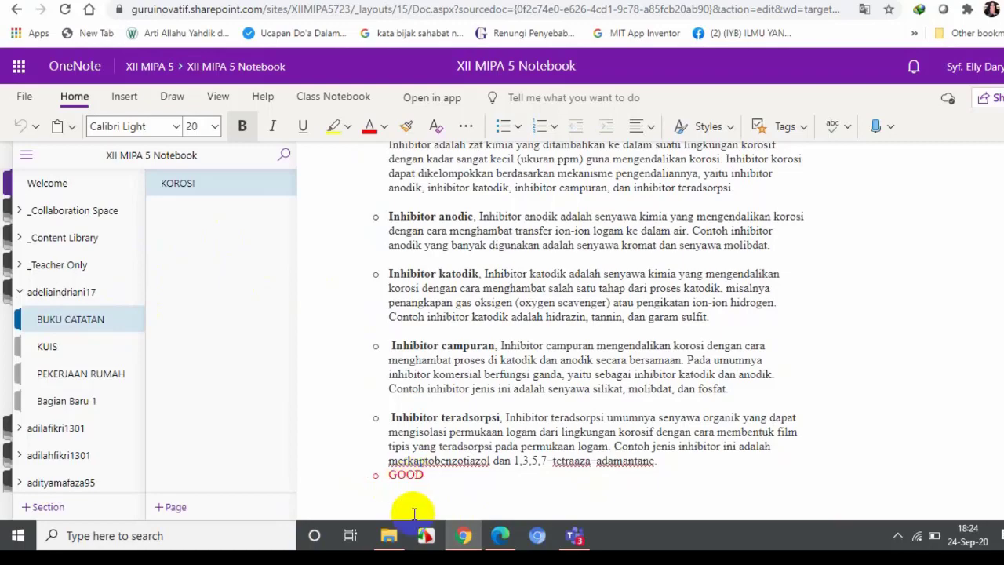
scroll(808, 424, up, 10)
scroll(795, 410, up, 4)
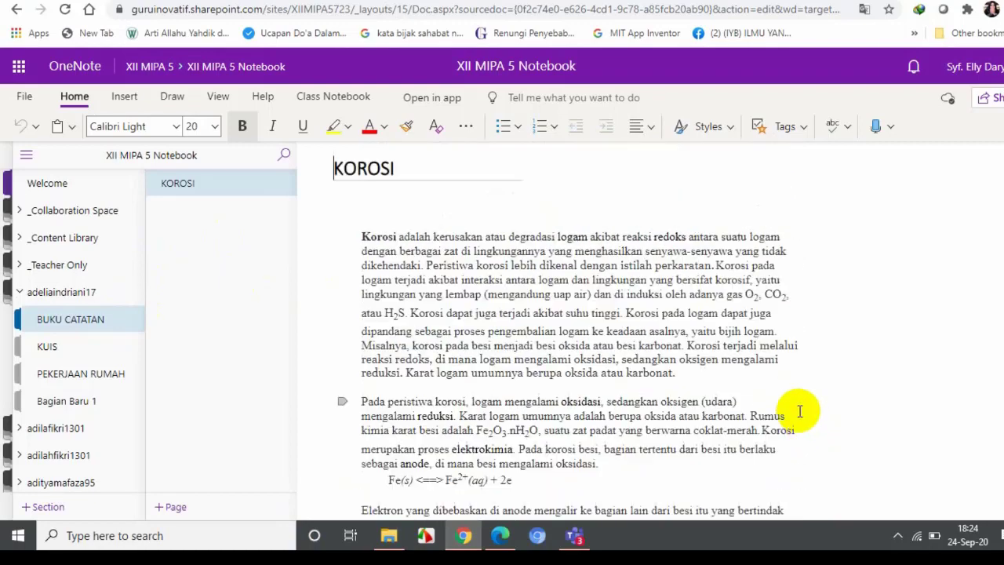
scroll(818, 316, down, 6)
scroll(766, 345, down, 4)
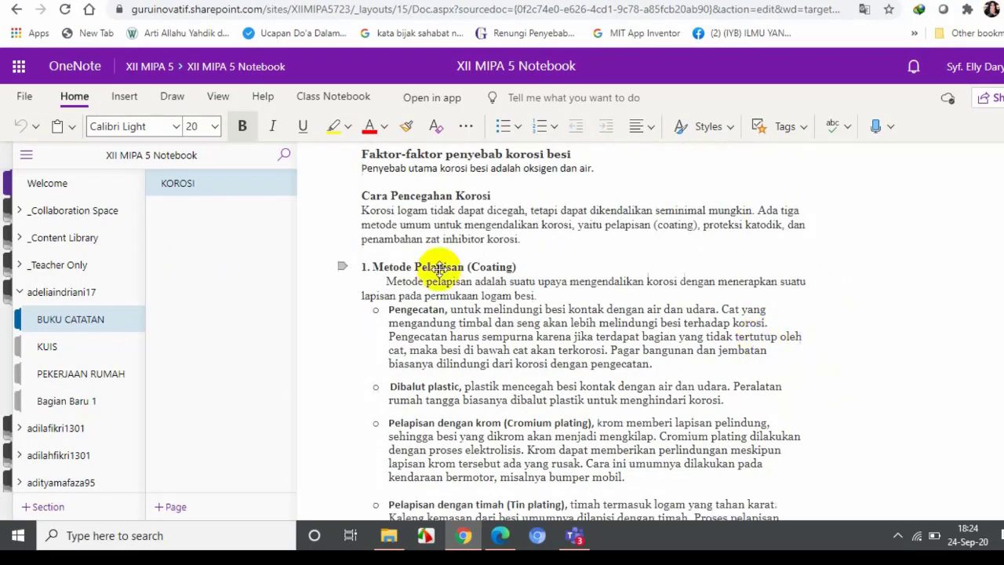
scroll(549, 314, up, 9)
scroll(553, 345, down, 4)
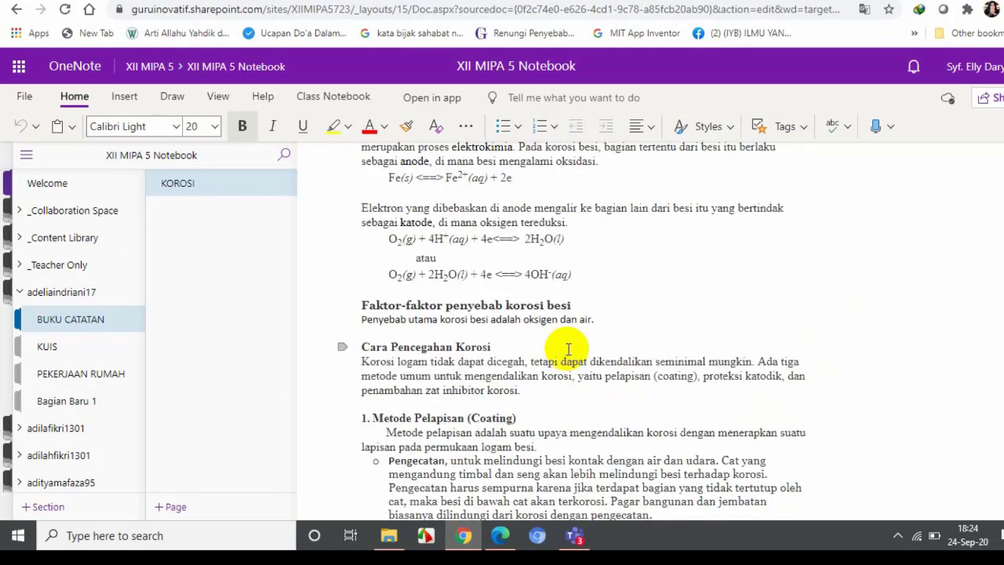
scroll(506, 310, down, 8)
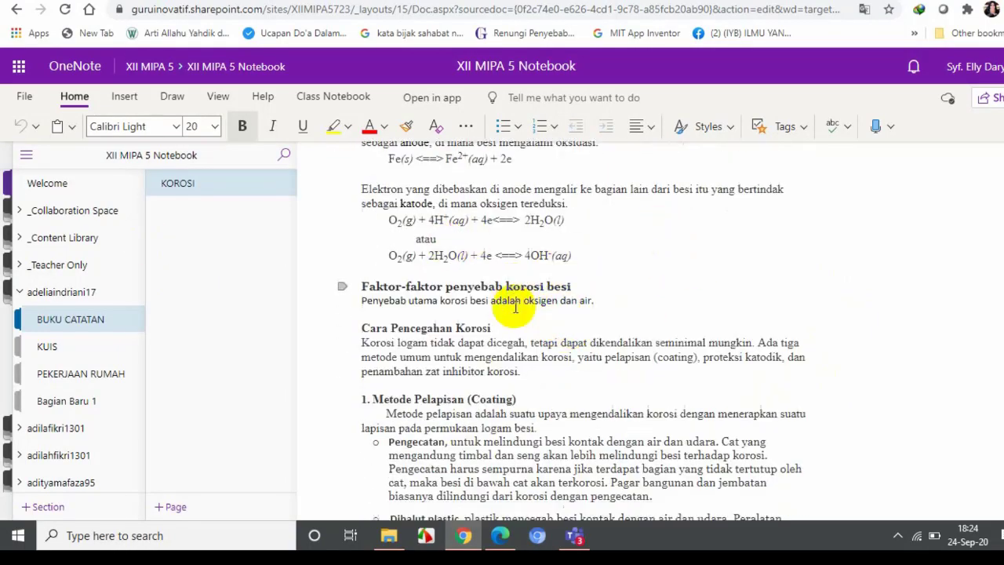
scroll(478, 333, down, 4)
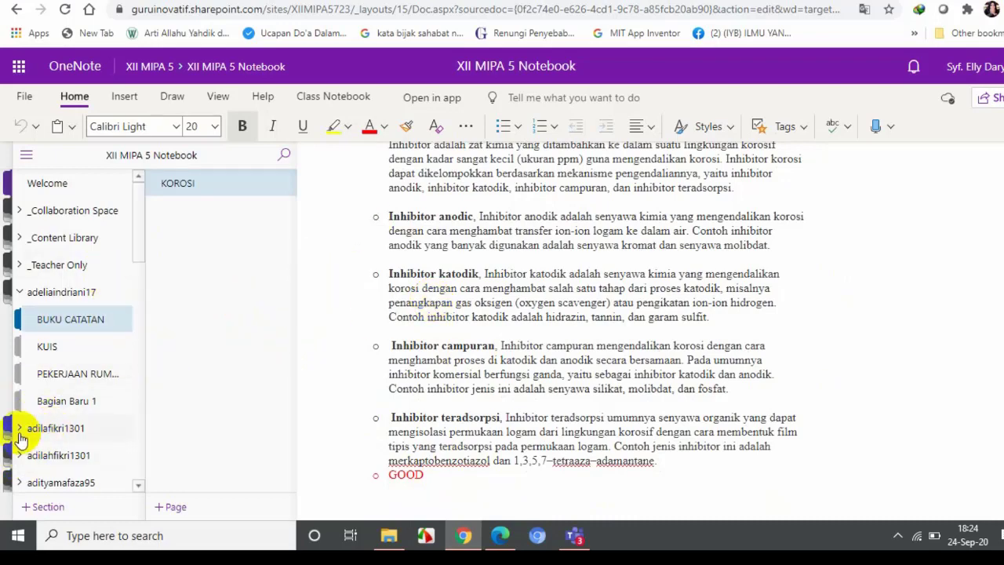
Step: Open the second student's BUKU CATATAN section and review the Korosi note from beginning to end
click(22, 430)
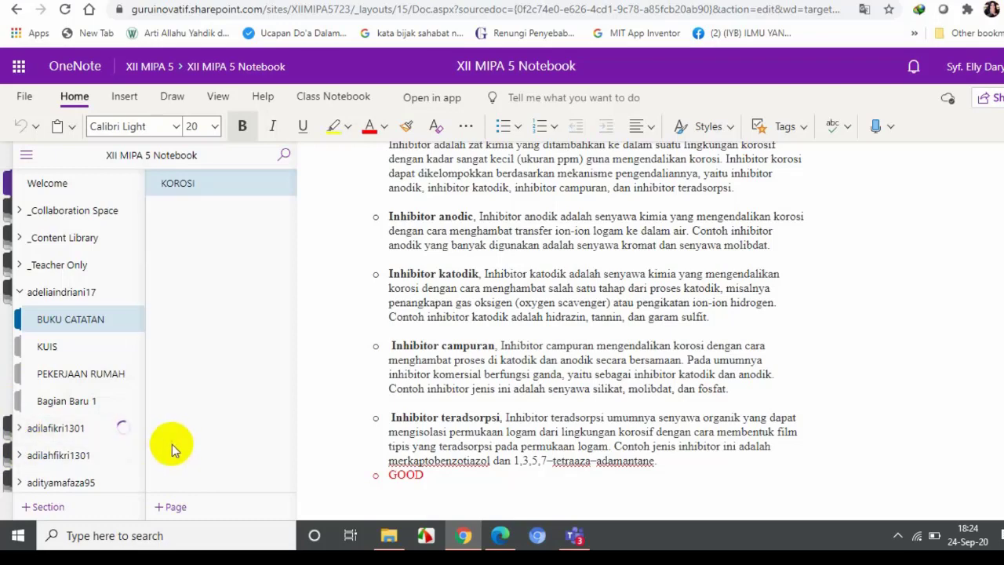
click(83, 461)
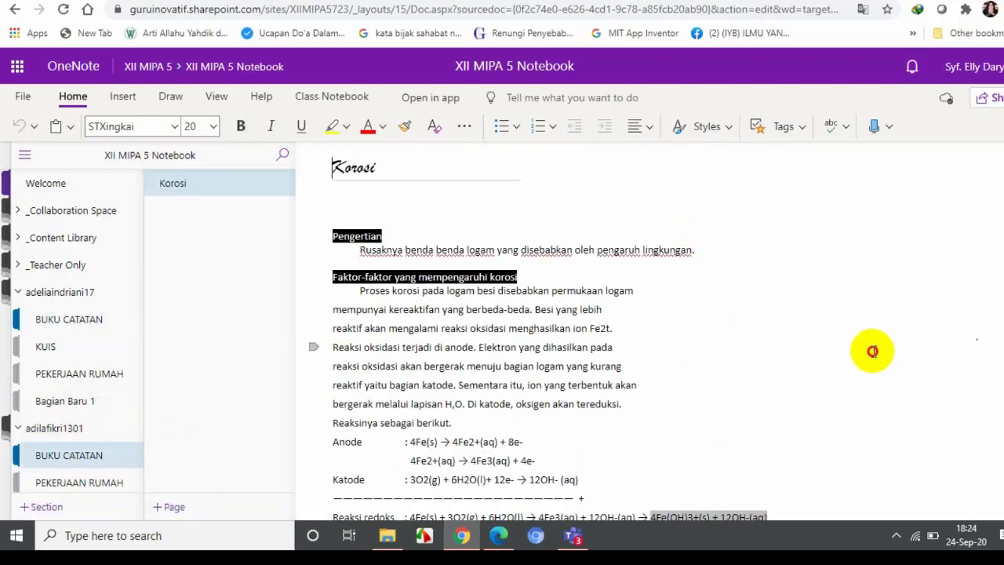
scroll(884, 356, down, 4)
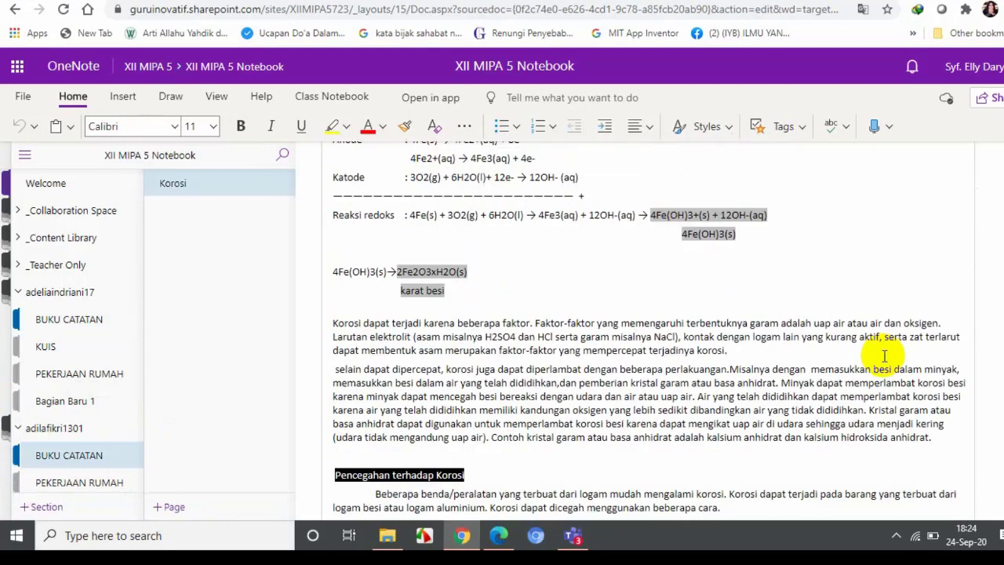
scroll(883, 356, down, 4)
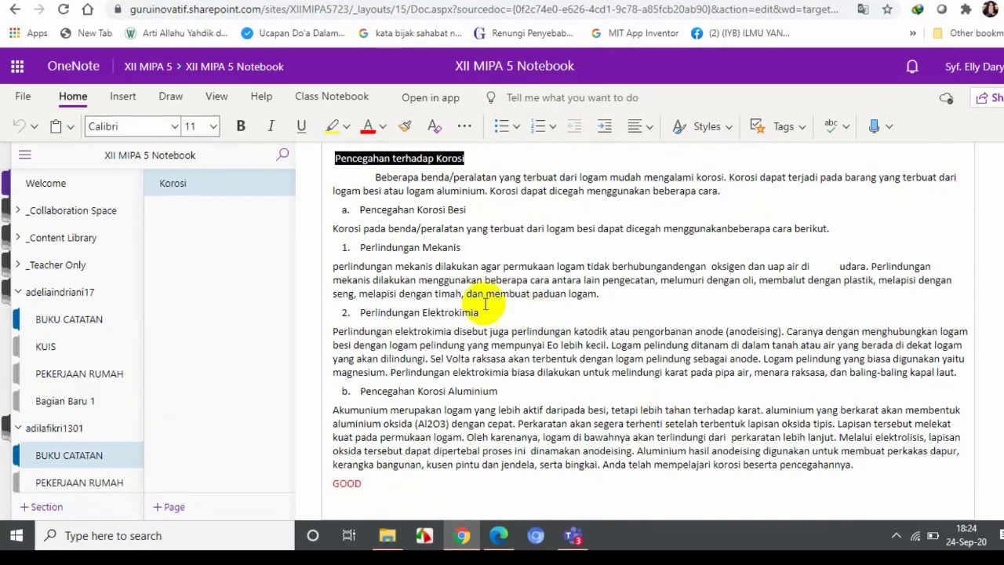
scroll(488, 273, up, 3)
scroll(488, 273, up, 5)
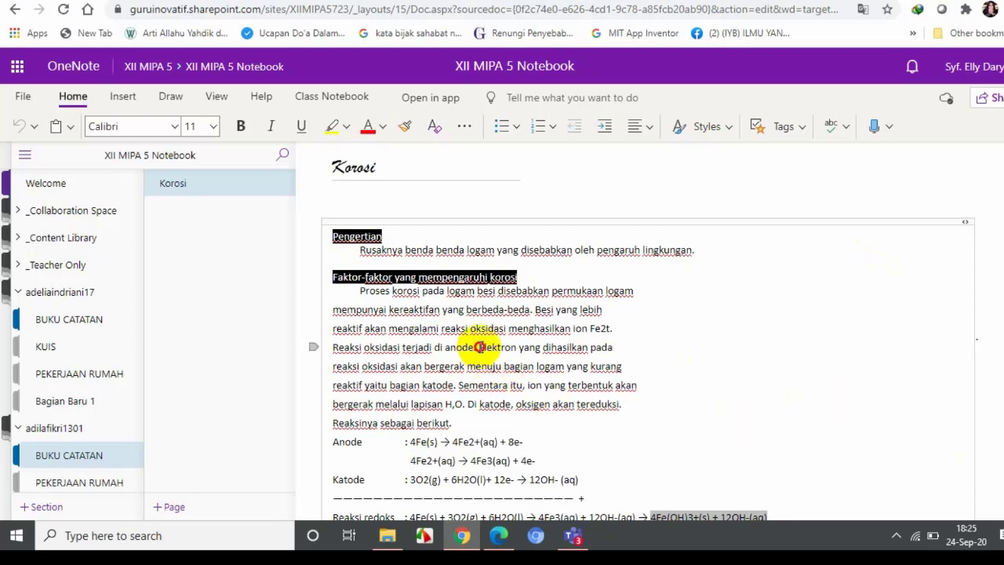
Step: Colour the passage from "Elektron yang dihasilkan" to "logam yang kurang" red and insert "(jelaskan lebih rinci)" after "pada"
drag(478, 347, 624, 369)
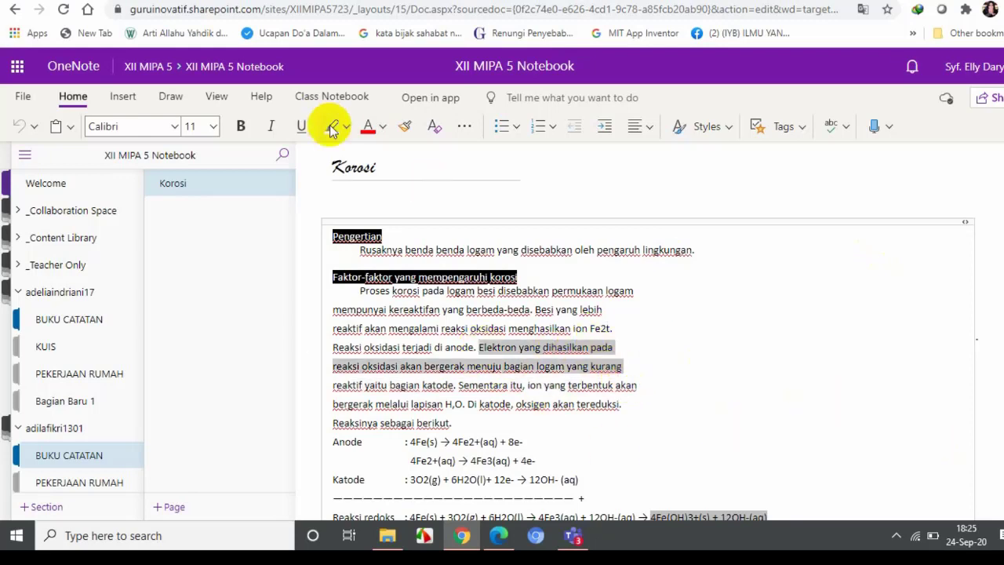
click(369, 127)
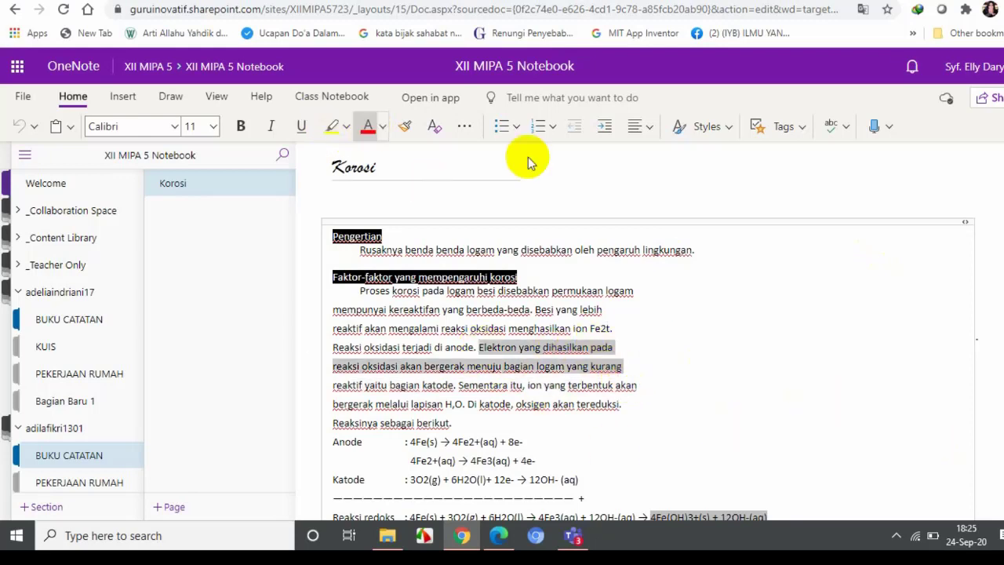
click(675, 344)
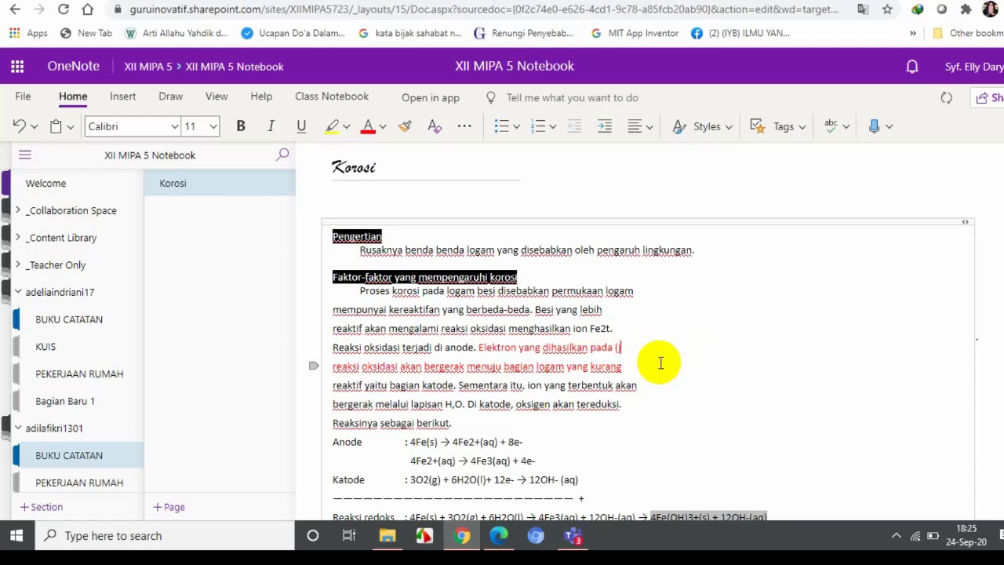
text(kan lebih rinci)
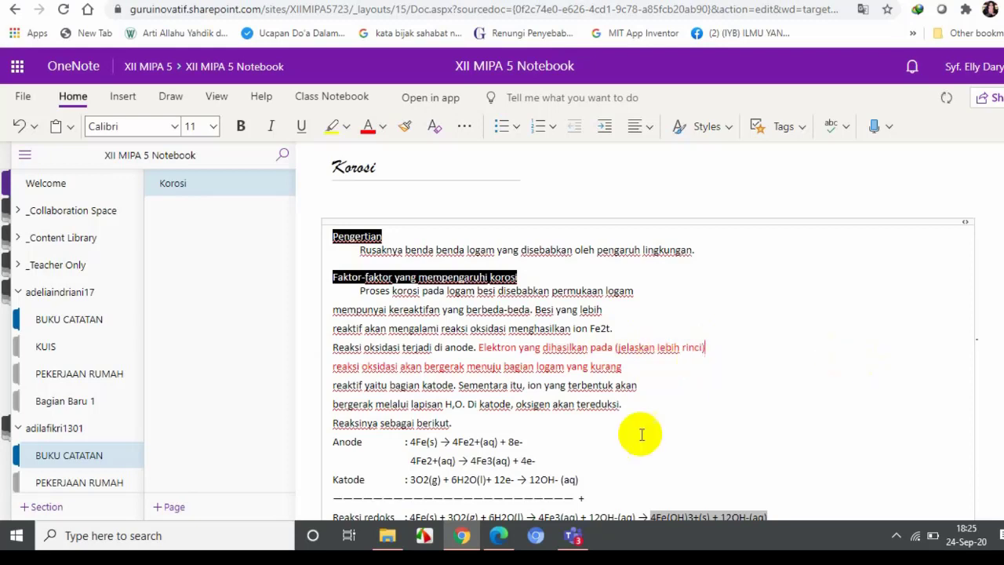
Step: Colour the inserted comment "(jelaskan lebih rinci" in the Korosi note standard green to set it apart from the red passage
drag(617, 349, 705, 348)
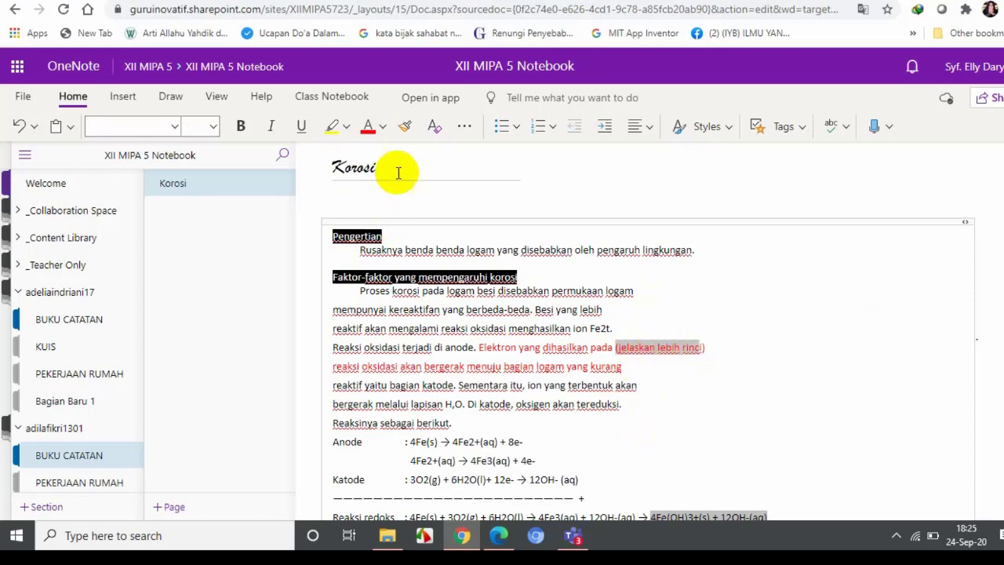
click(384, 128)
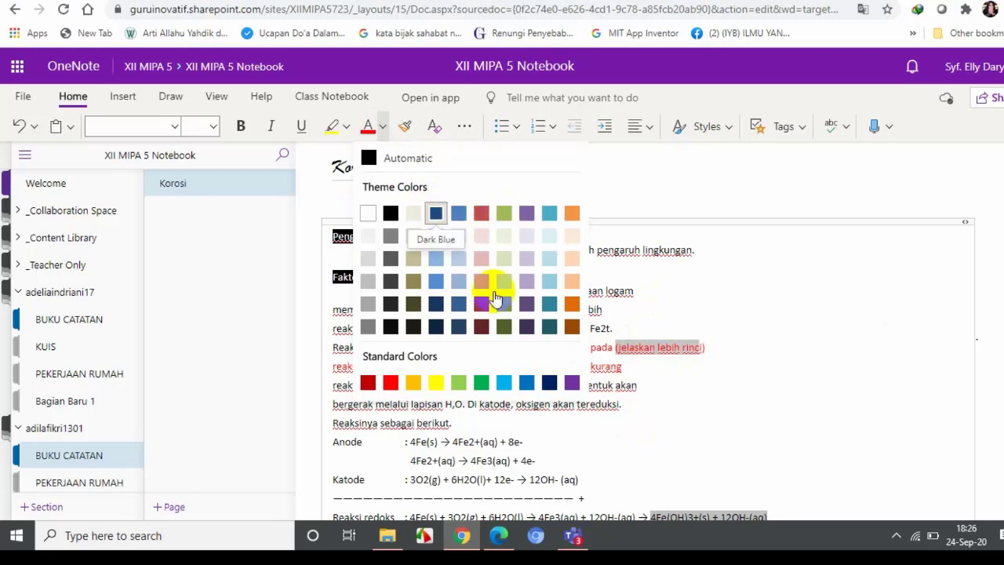
click(484, 380)
click(790, 375)
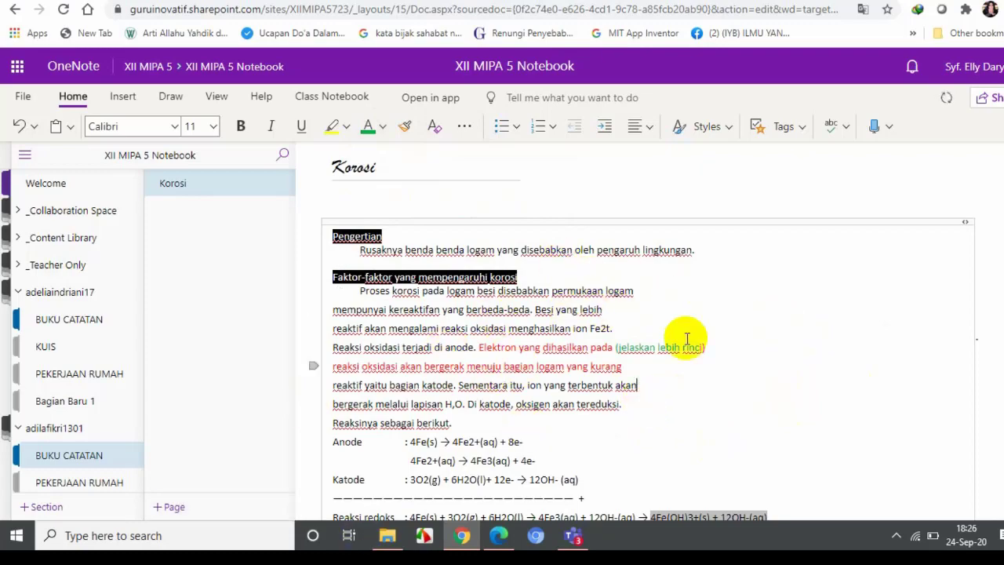
Step: Review the Korosi note down to its closing comment and back to the coloured passage, and dismiss the low-battery warning
scroll(884, 298, down, 2)
scroll(884, 299, down, 8)
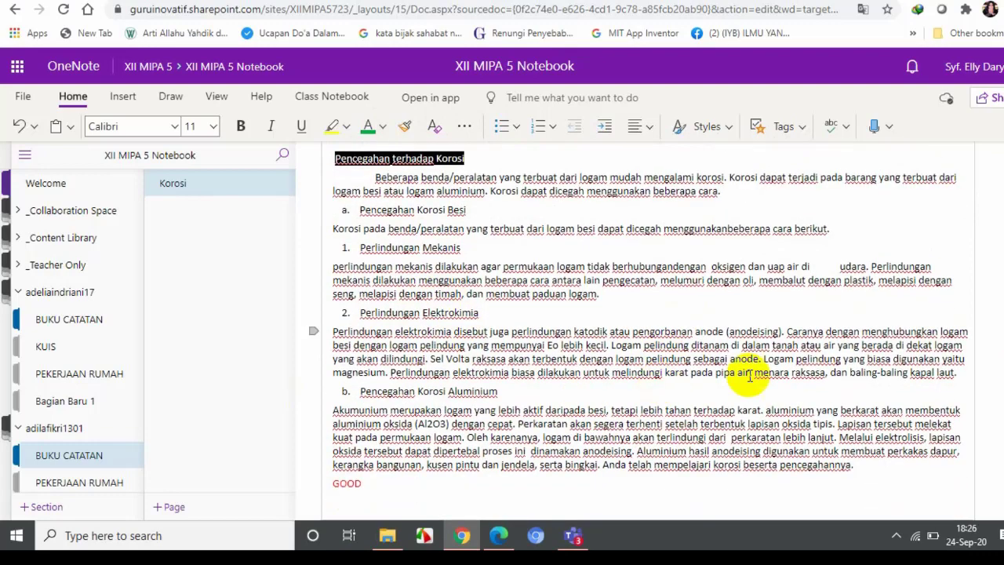
scroll(562, 298, up, 1)
scroll(562, 298, up, 5)
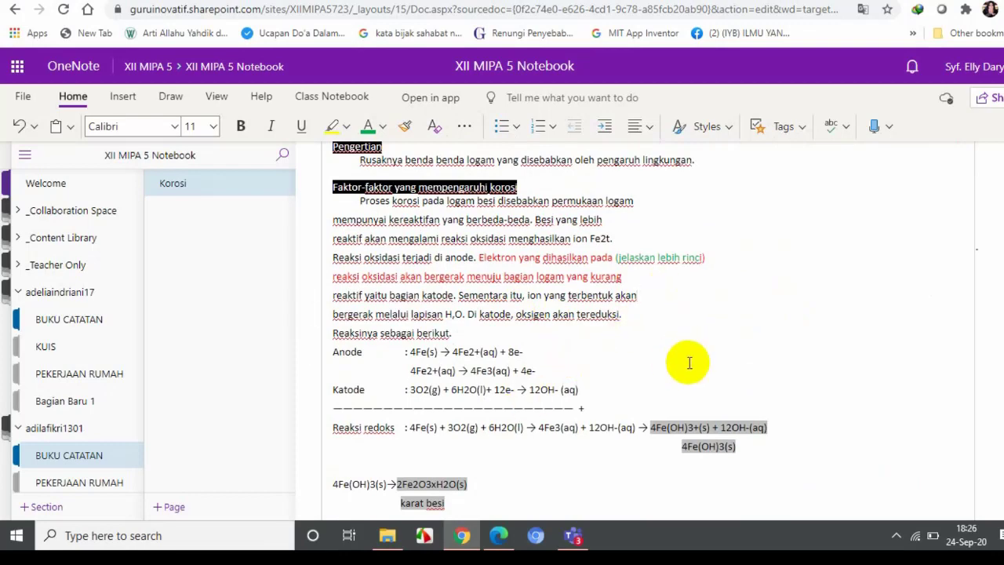
scroll(549, 357, up, 1)
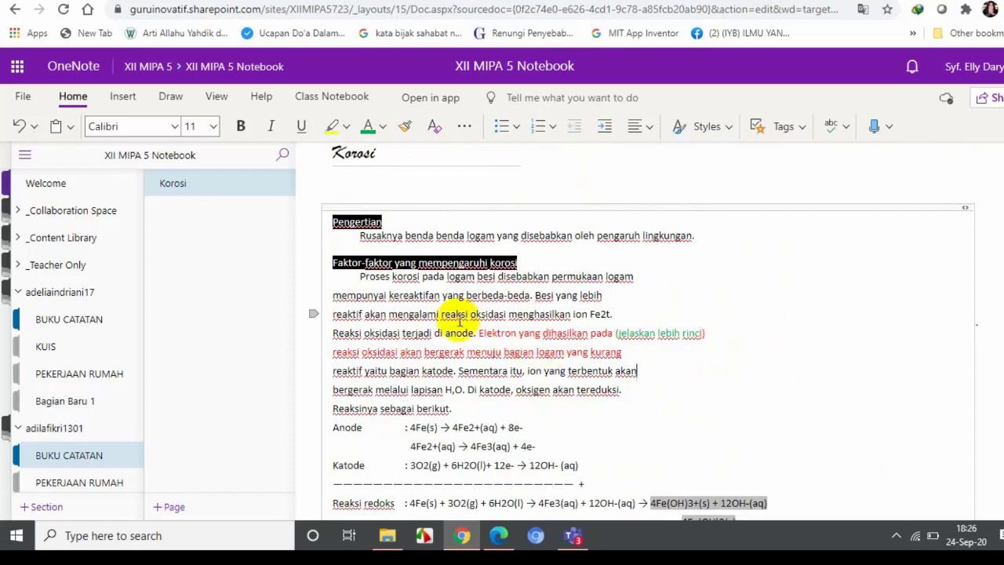
scroll(661, 427, down, 2)
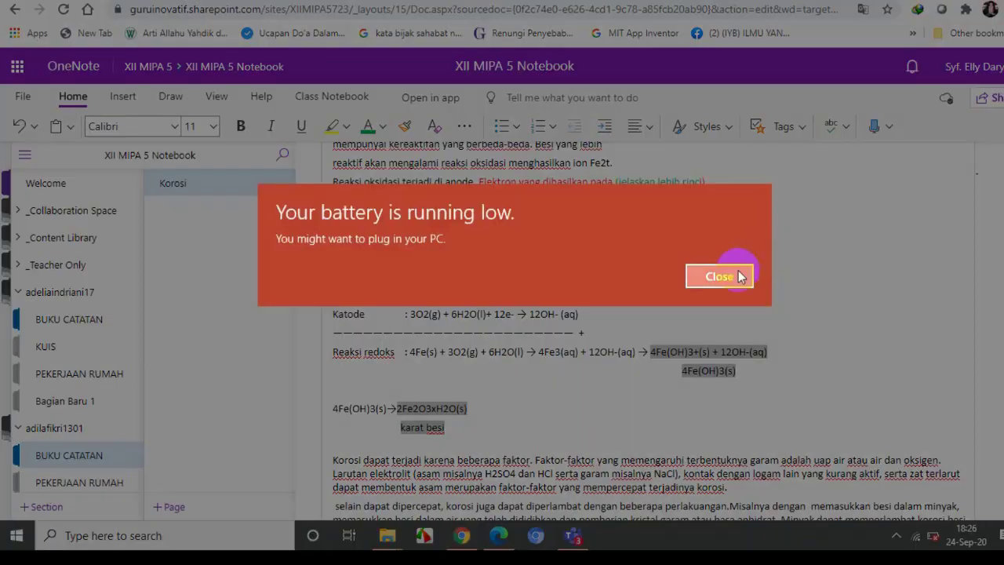
click(737, 274)
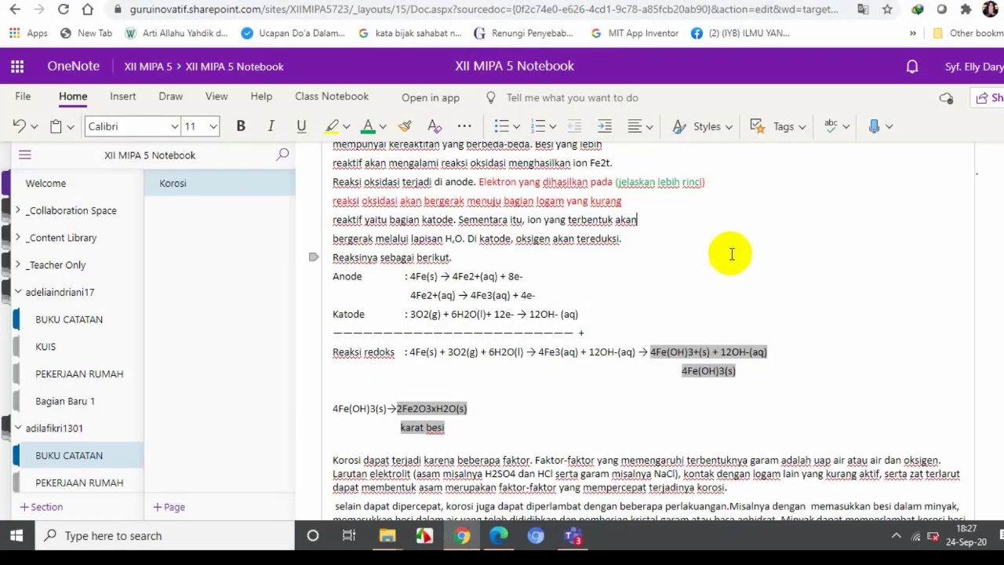